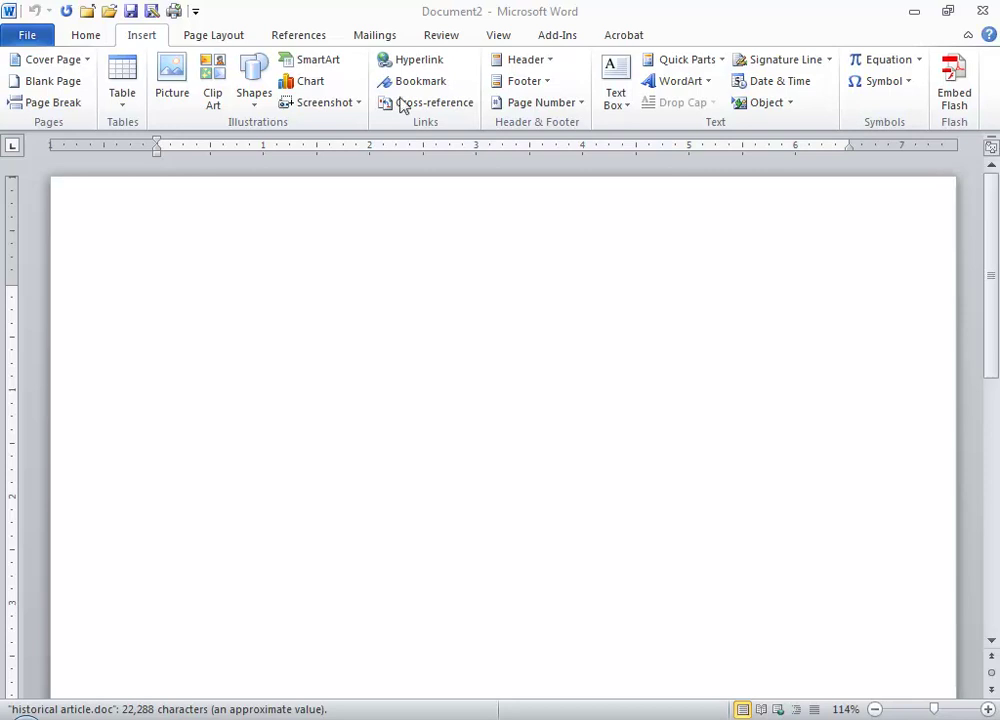
Step: Insert a table with three columns and two rows at the start of the blank document
{"action": "left_click", "coordinate": [150, 36]}
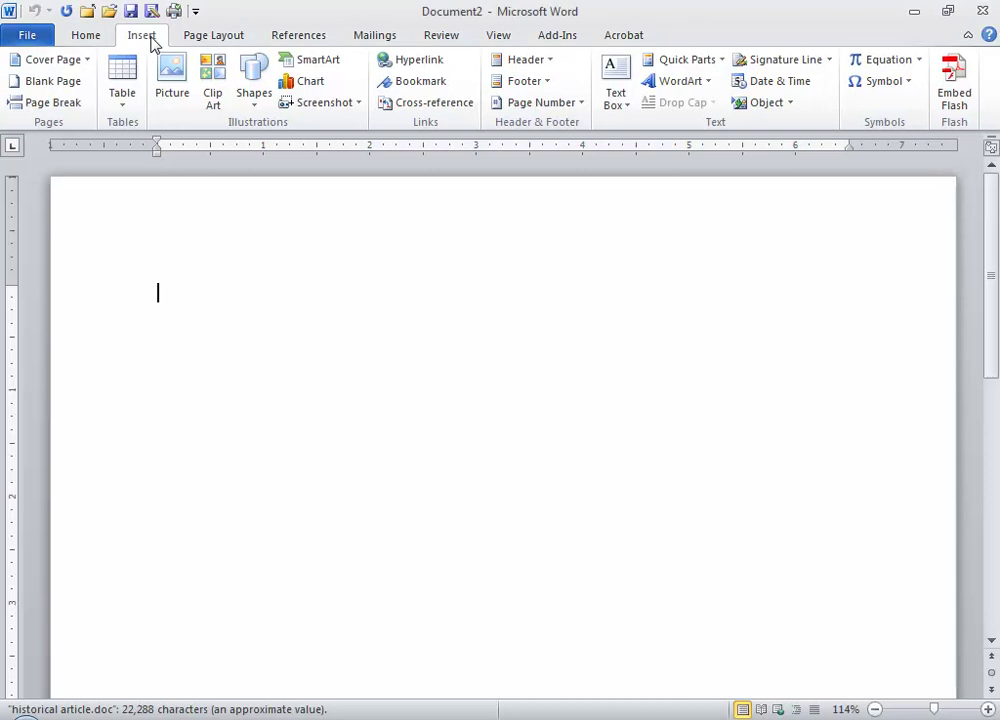
{"action": "left_click", "coordinate": [131, 112]}
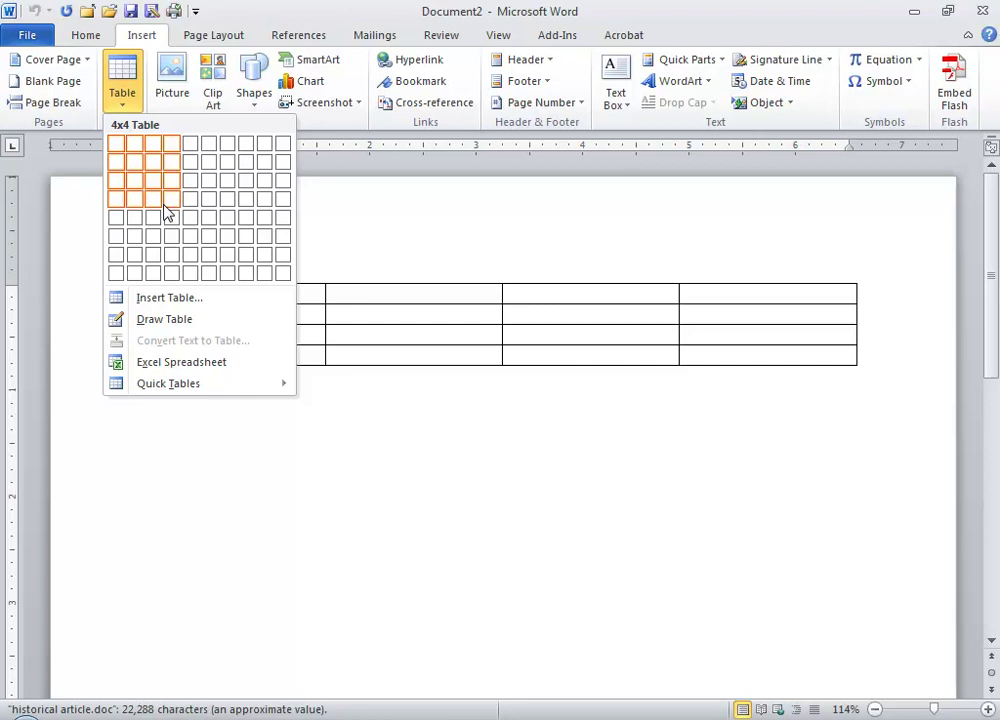
{"action": "left_click", "coordinate": [153, 161]}
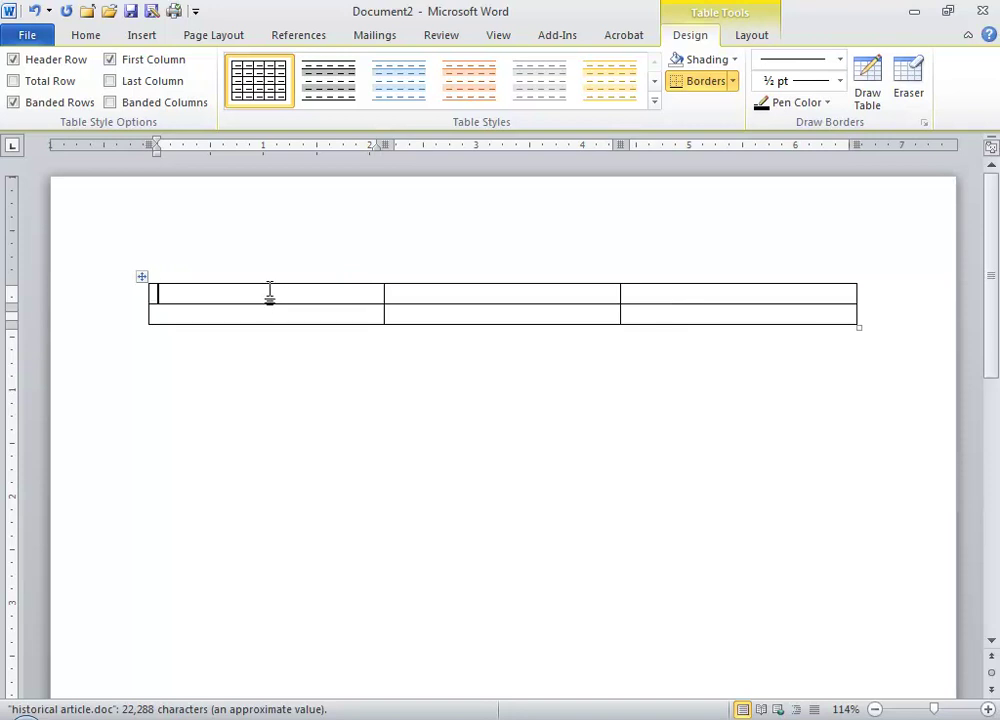
Step: Fill the table's first row with the headings Event, Funds Raised and Date of the Event
{"action": "type", "text": "Event"}
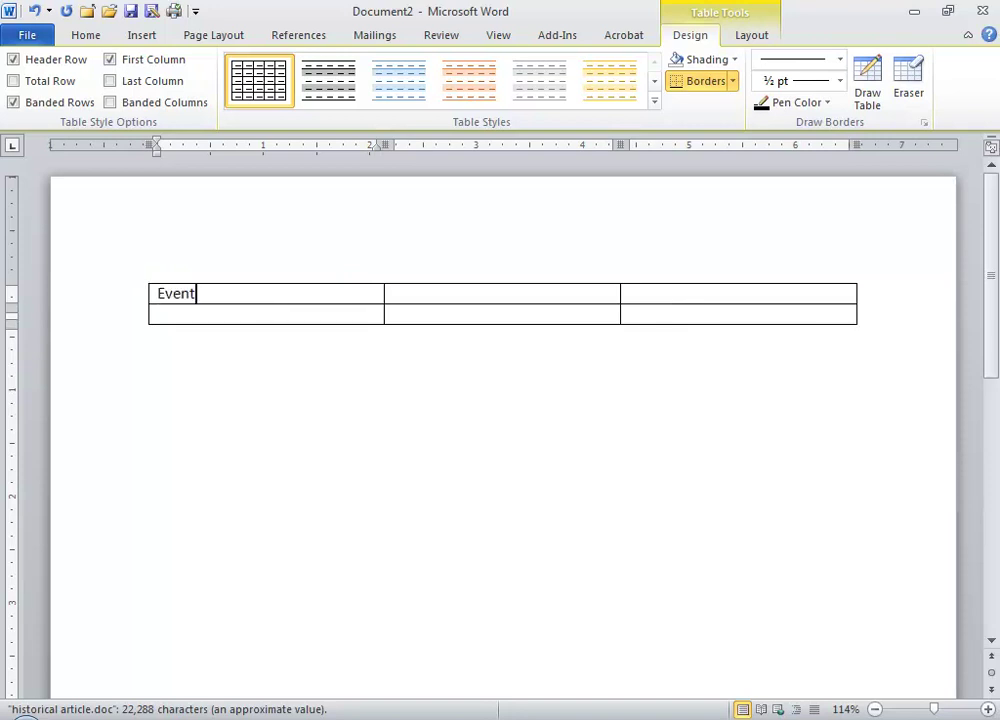
{"action": "key", "text": "Tab"}
{"action": "type", "text": "Funds Raised"}
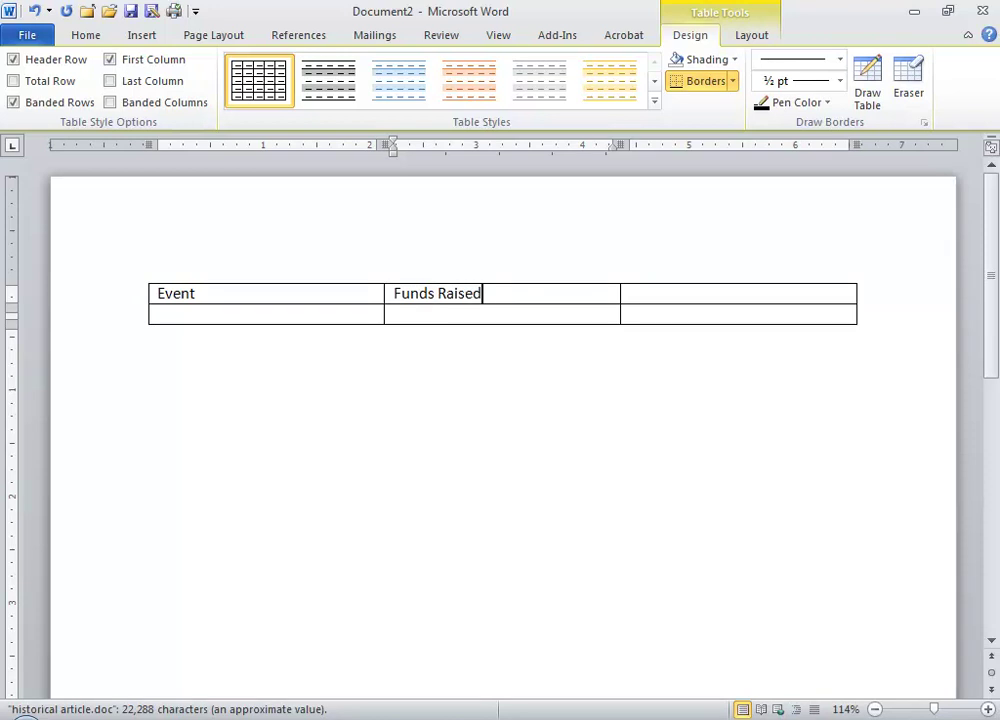
{"action": "key", "text": "Tab"}
{"action": "type", "text": "Da"}
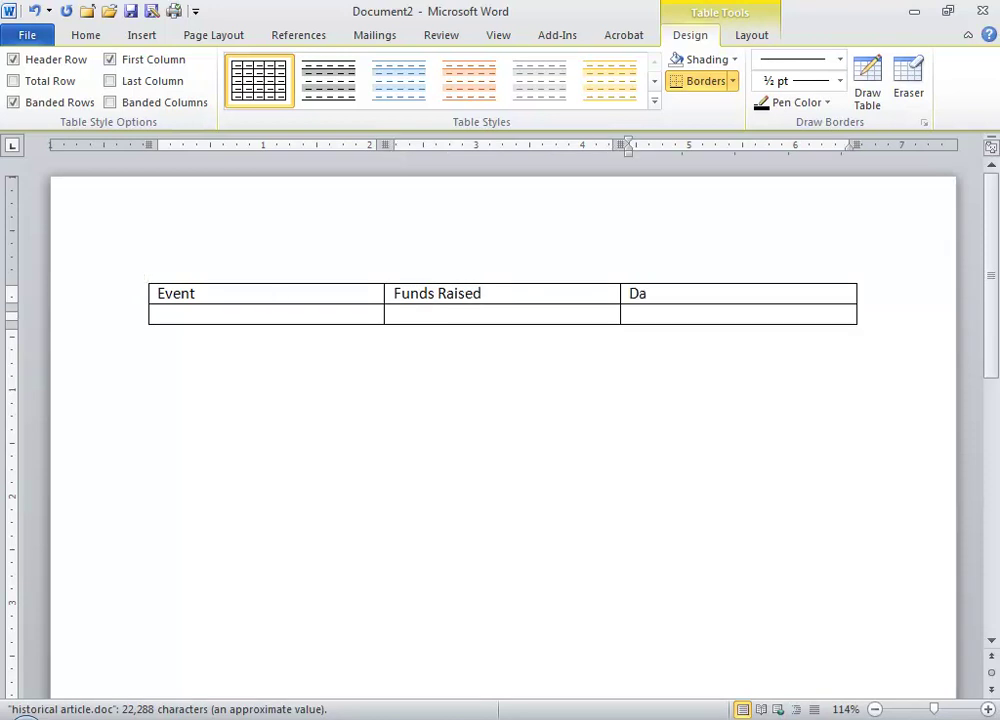
{"action": "type", "text": "te of the Event"}
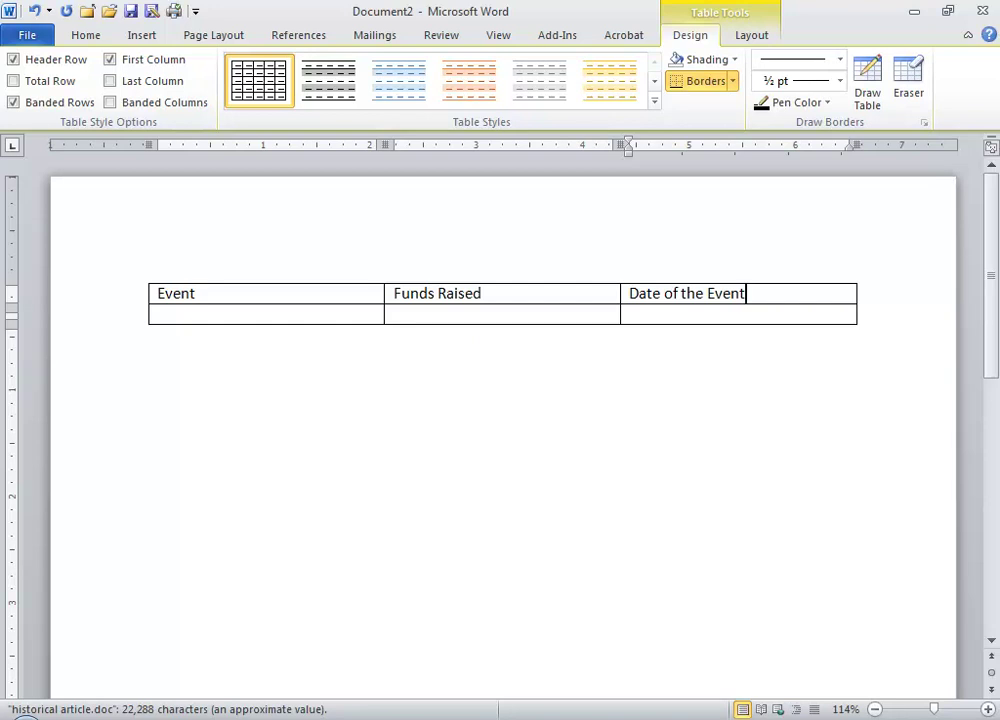
Step: Fill the second row with Swim-a-thon, $1500.00 and 7/15/2012
{"action": "key", "text": "Tab"}
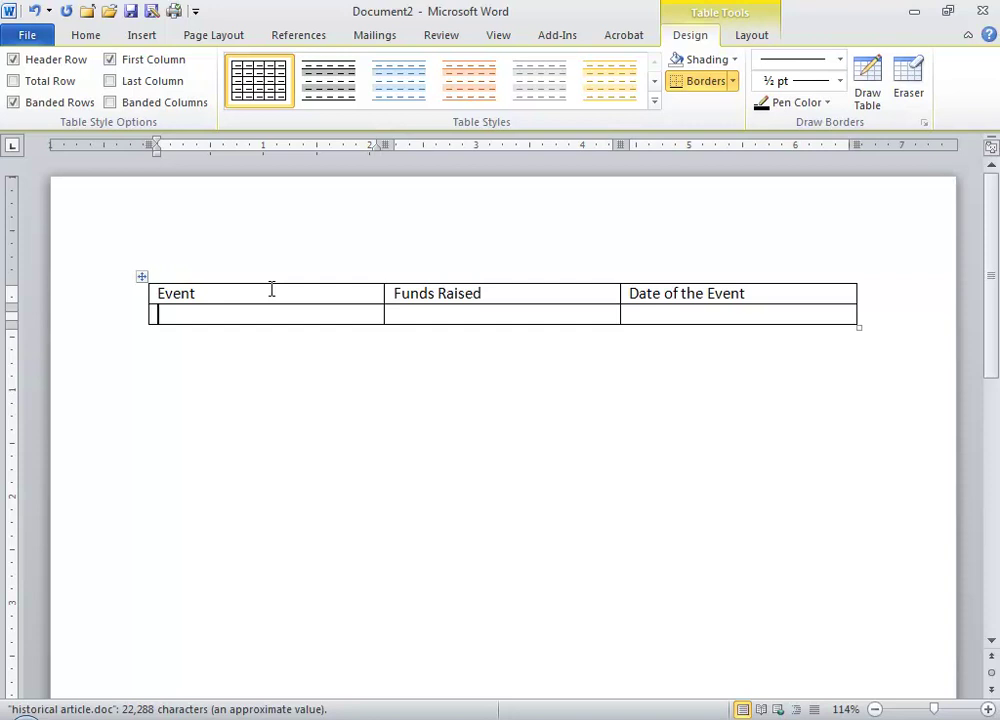
{"action": "type", "text": "Swim-a-thon"}
{"action": "key", "text": "BackSpace"}
{"action": "type", "text": "on"}
{"action": "key", "text": "Tab"}
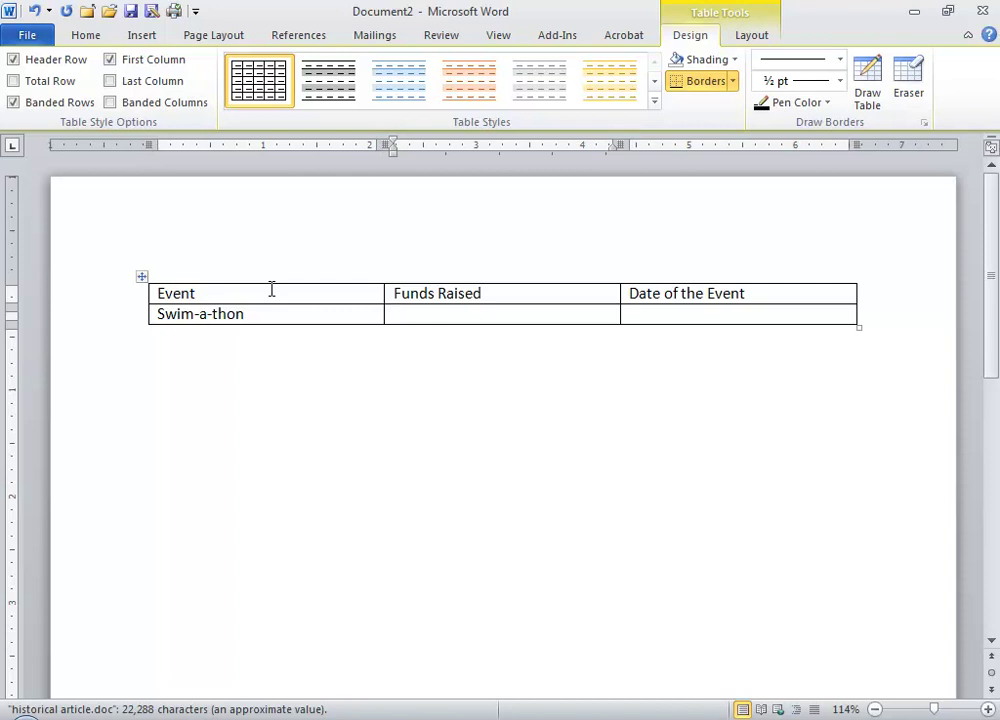
{"action": "type", "text": "$1500.00"}
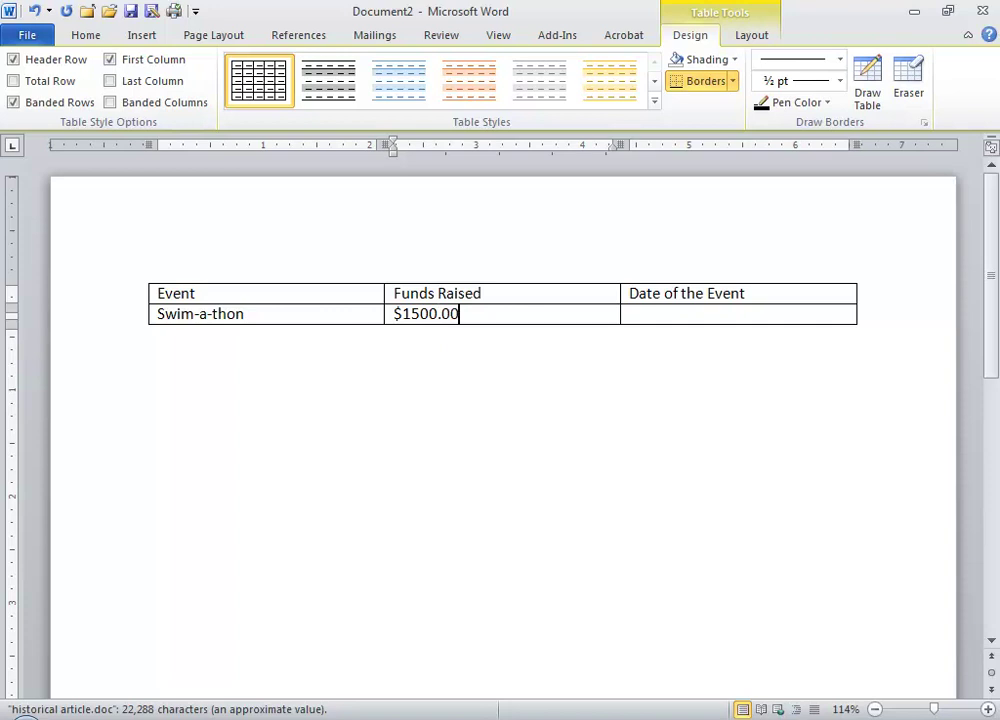
{"action": "key", "text": "Tab"}
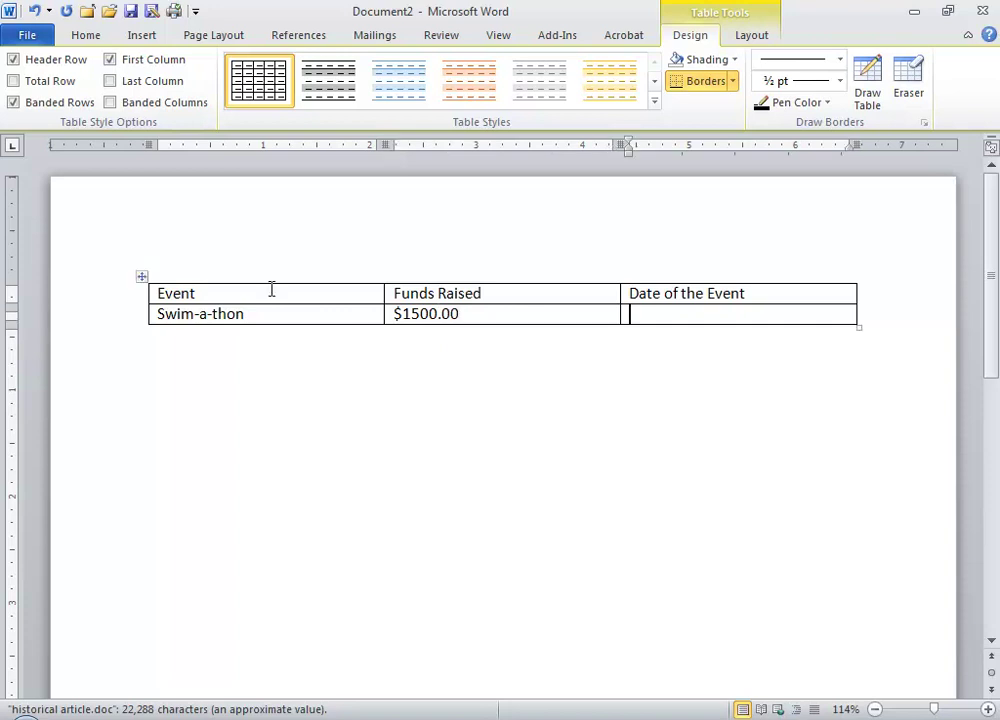
{"action": "type", "text": "7/15/2012"}
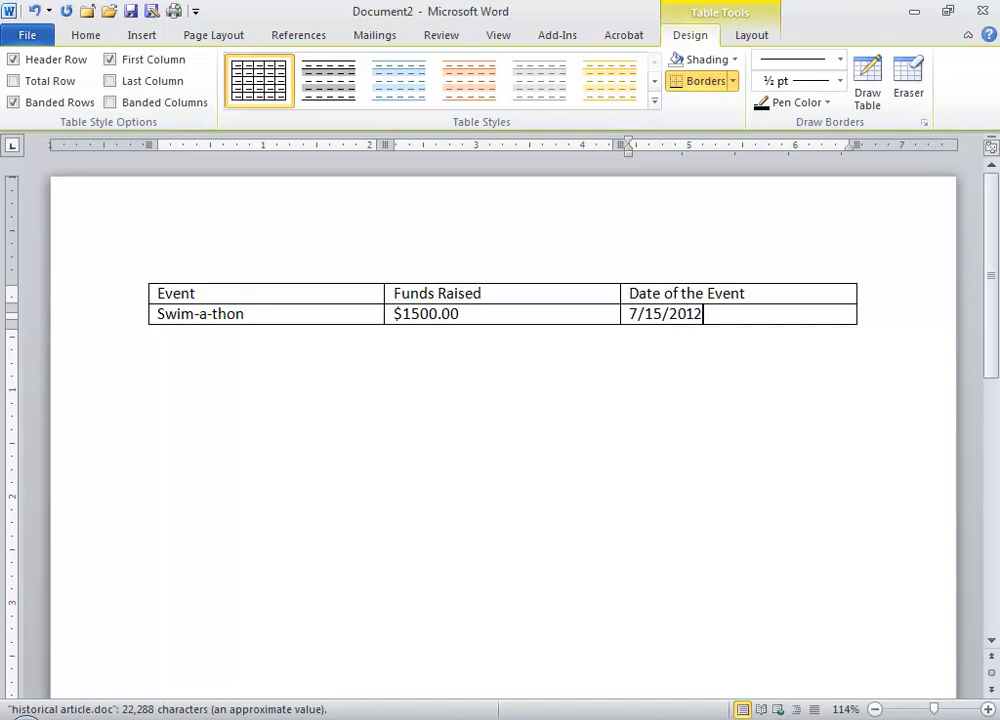
Step: Add a new row at the table's end with Craft Bazaar, $25,000.00 and 11/10/2012
{"action": "key", "text": "Tab"}
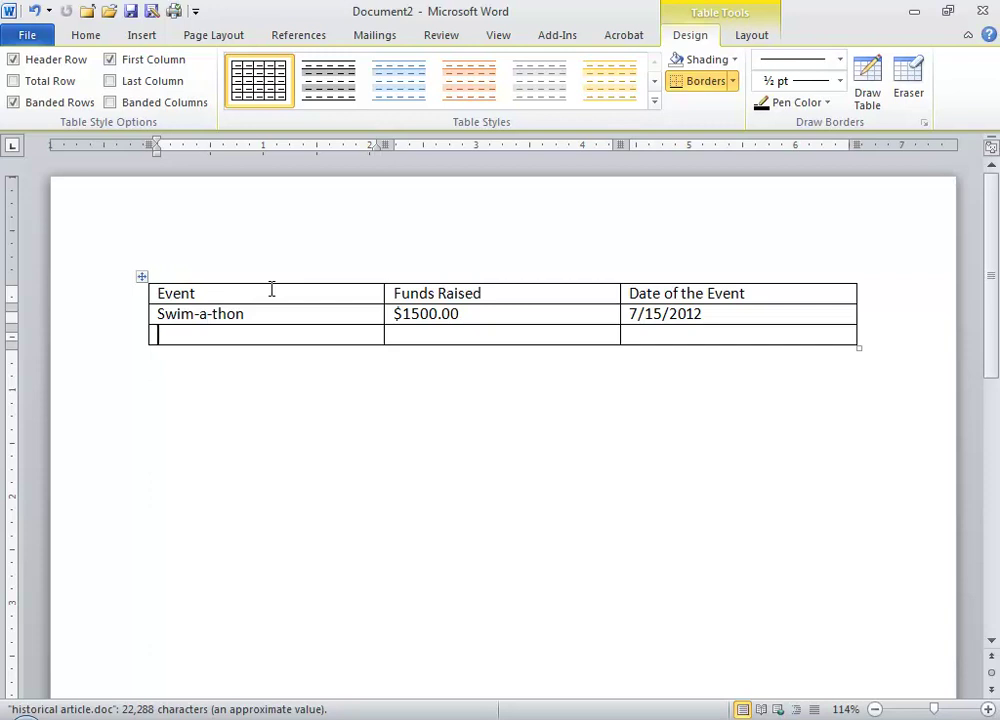
{"action": "type", "text": "Cra"}
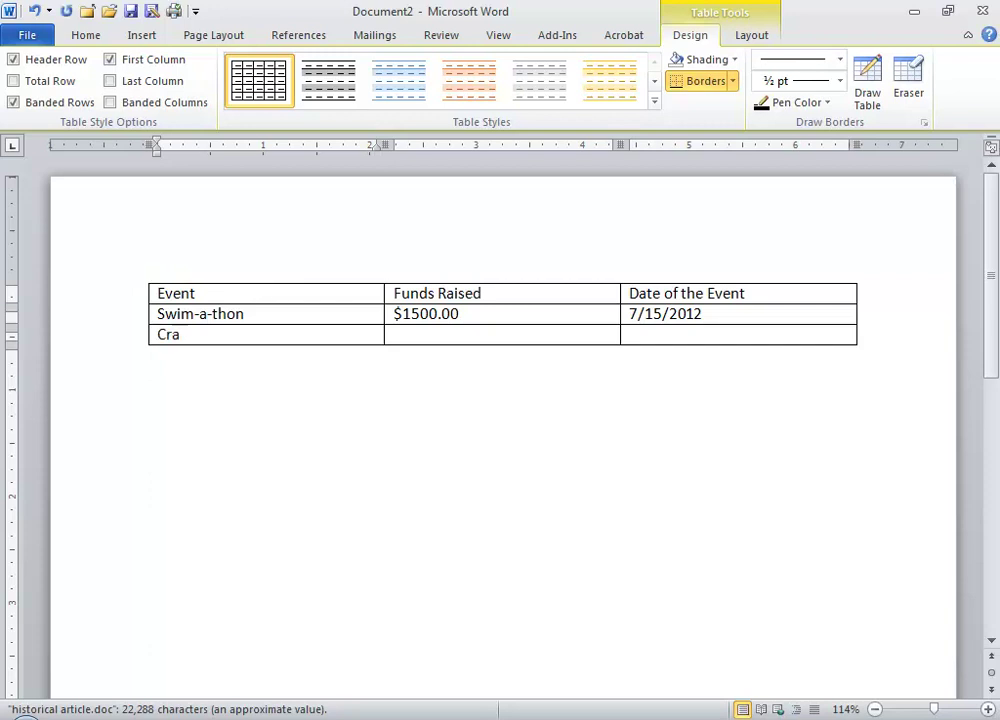
{"action": "type", "text": "ft Bazaar"}
{"action": "key", "text": "Tab"}
{"action": "type", "text": "$"}
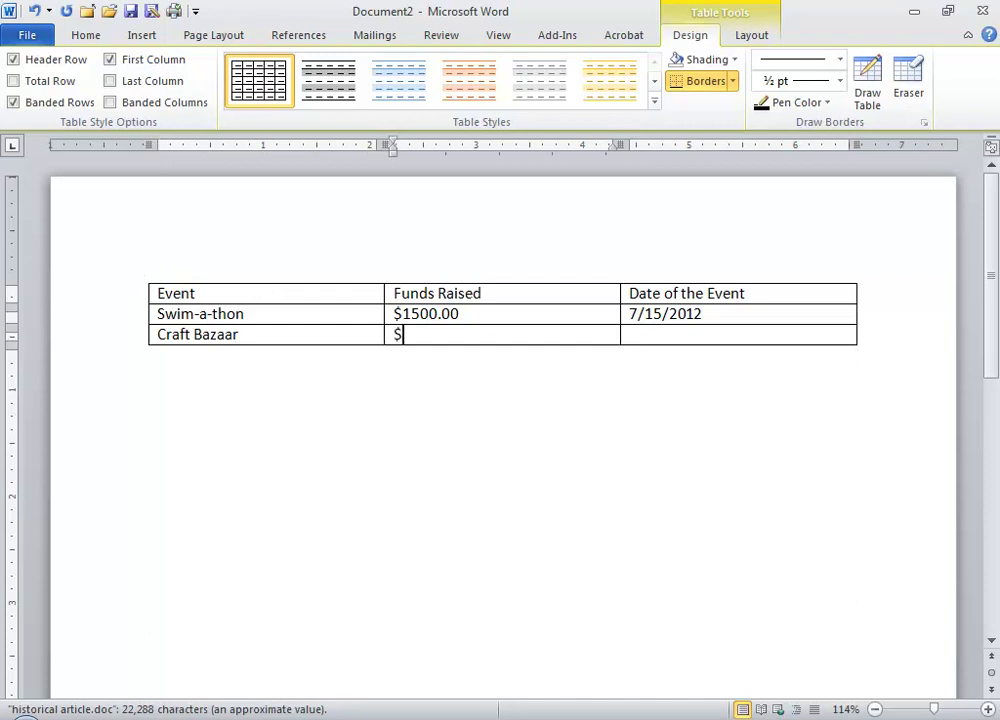
{"action": "type", "text": "25,000."}
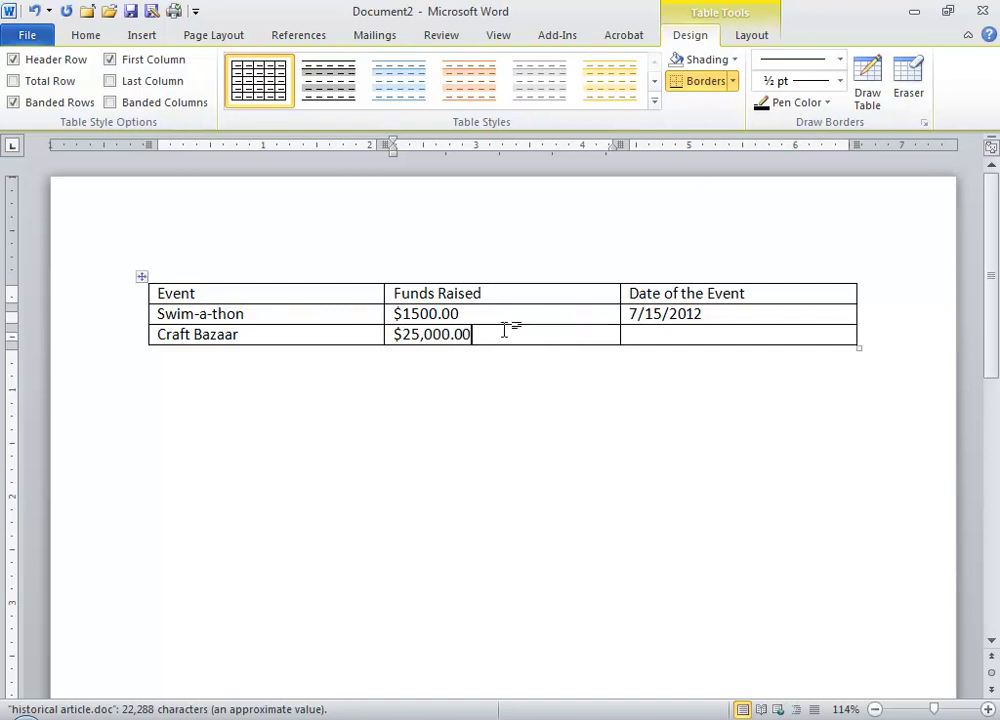
{"action": "key", "text": "Tab"}
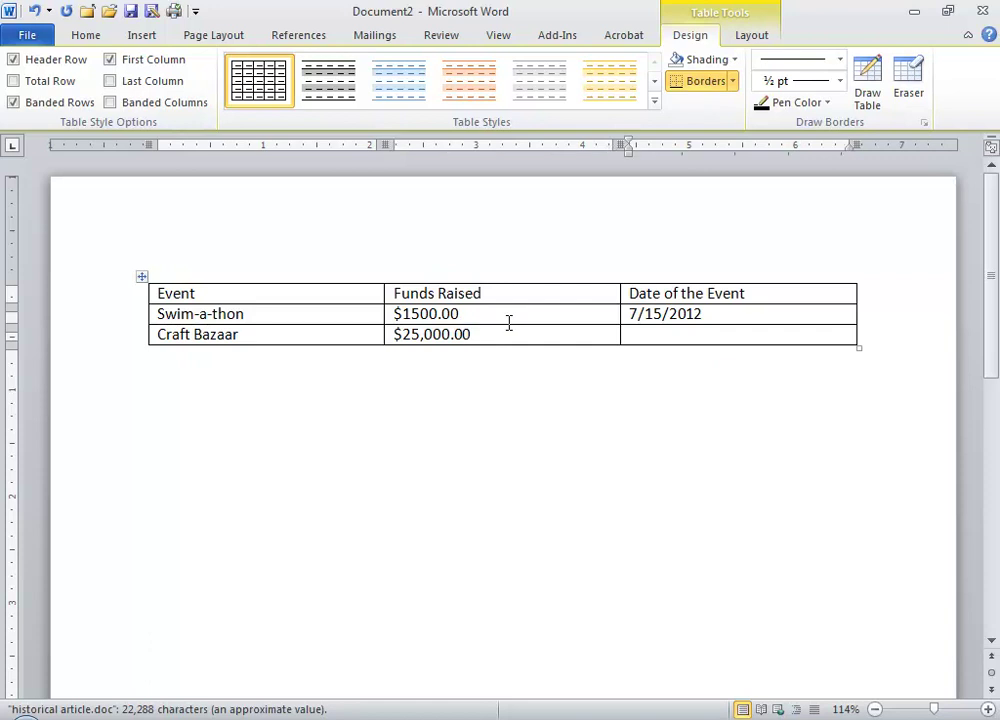
{"action": "type", "text": "11/10"}
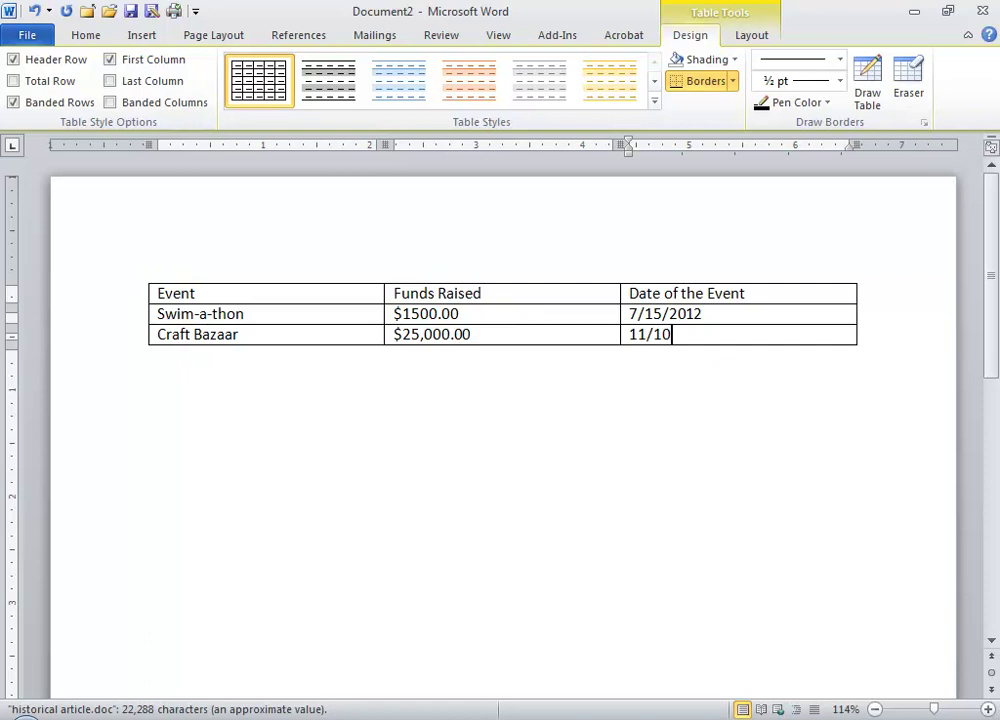
{"action": "type", "text": "/2012"}
Step: Add another row below Craft Bazaar with Silent Auction, $15,000.00 and 9/5/2012
{"action": "key", "text": "Tab"}
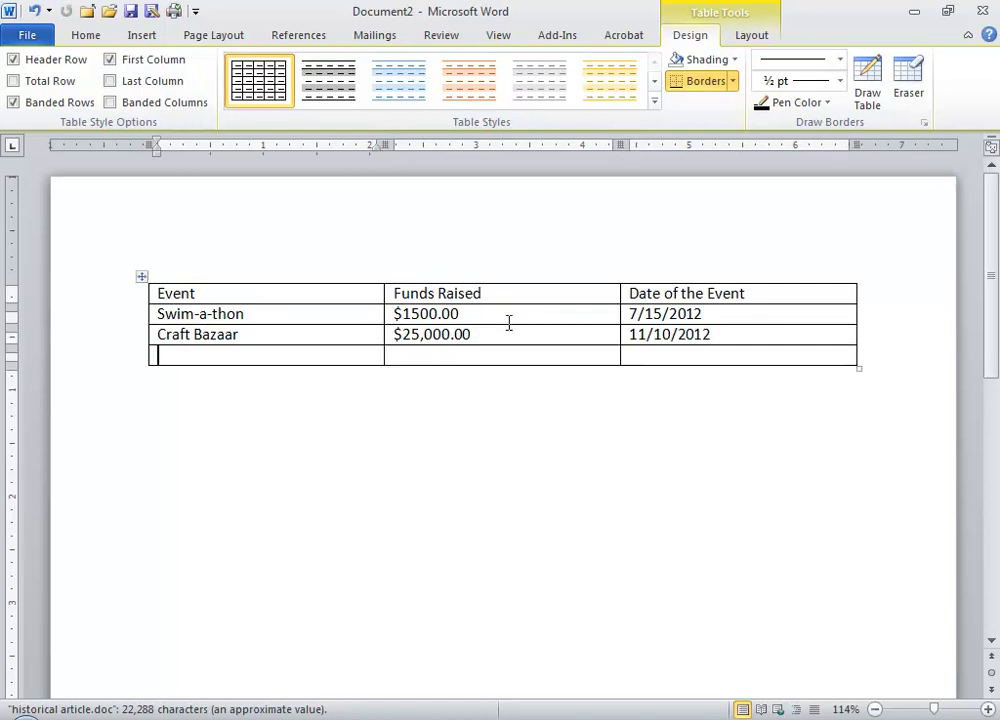
{"action": "type", "text": "Silent Auction"}
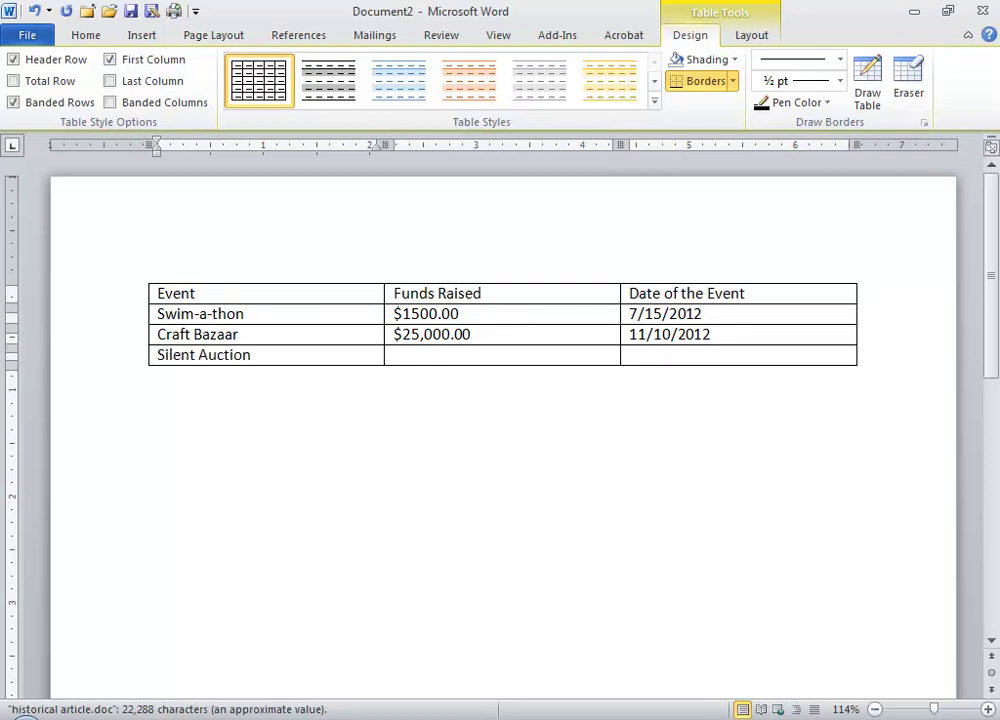
{"action": "key", "text": "Tab"}
{"action": "type", "text": "$15000.00"}
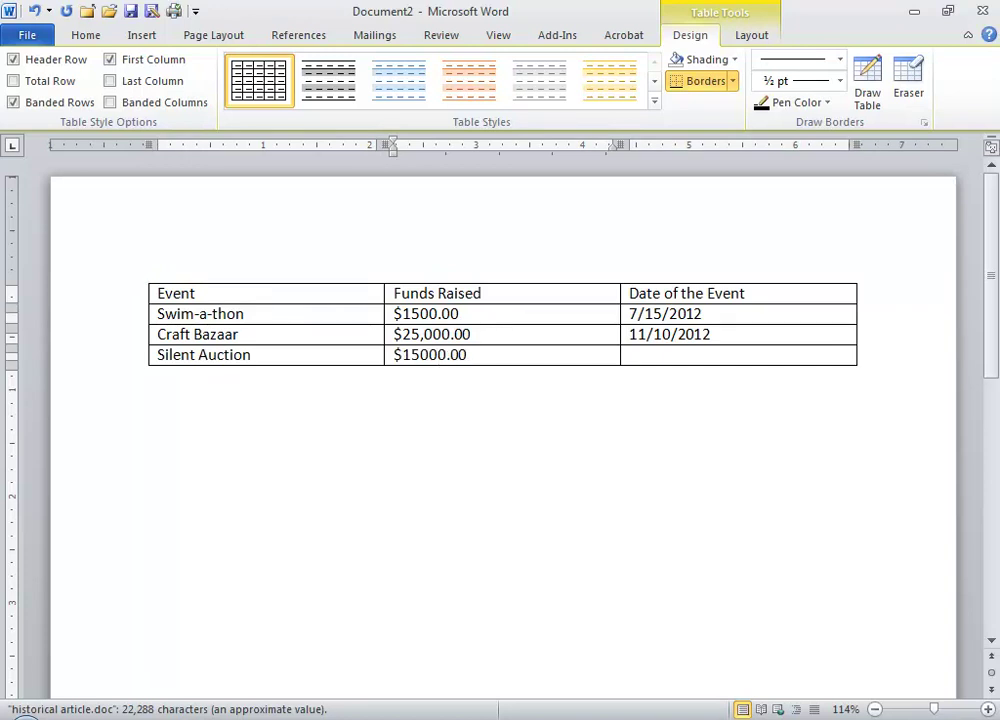
{"action": "key", "text": "Tab"}
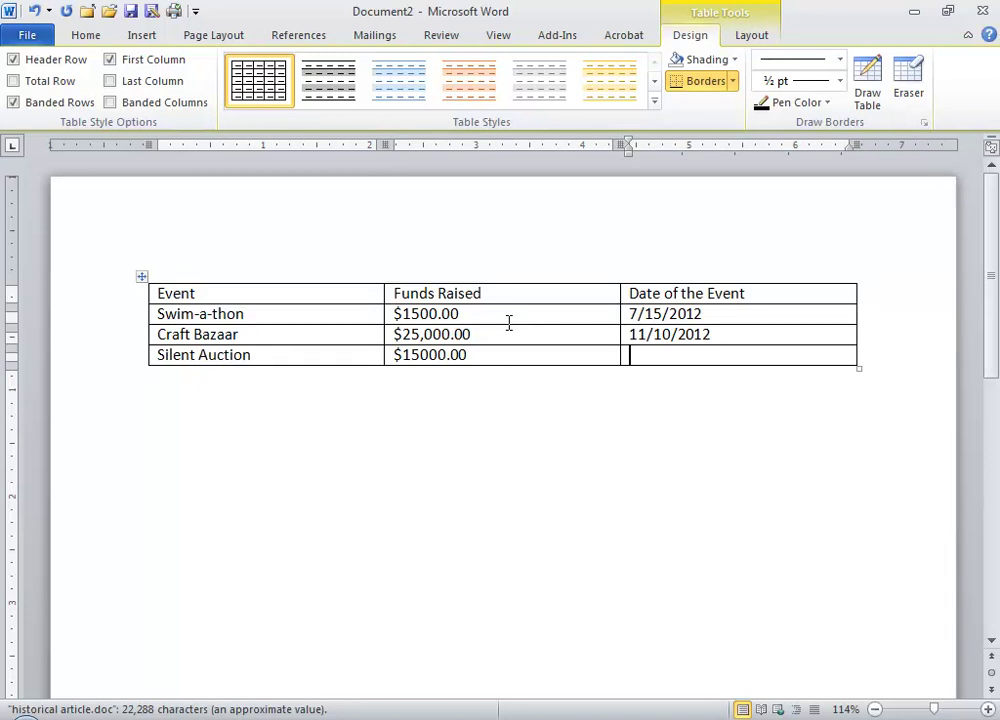
{"action": "left_click", "coordinate": [417, 355]}
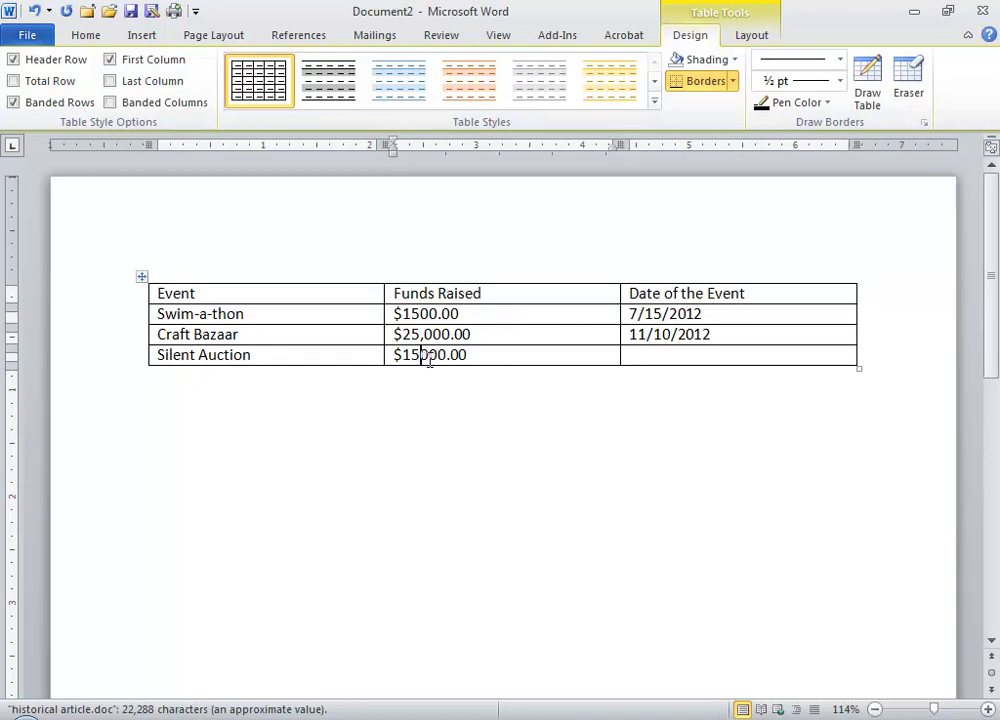
{"action": "type", "text": ","}
{"action": "left_click", "coordinate": [685, 353]}
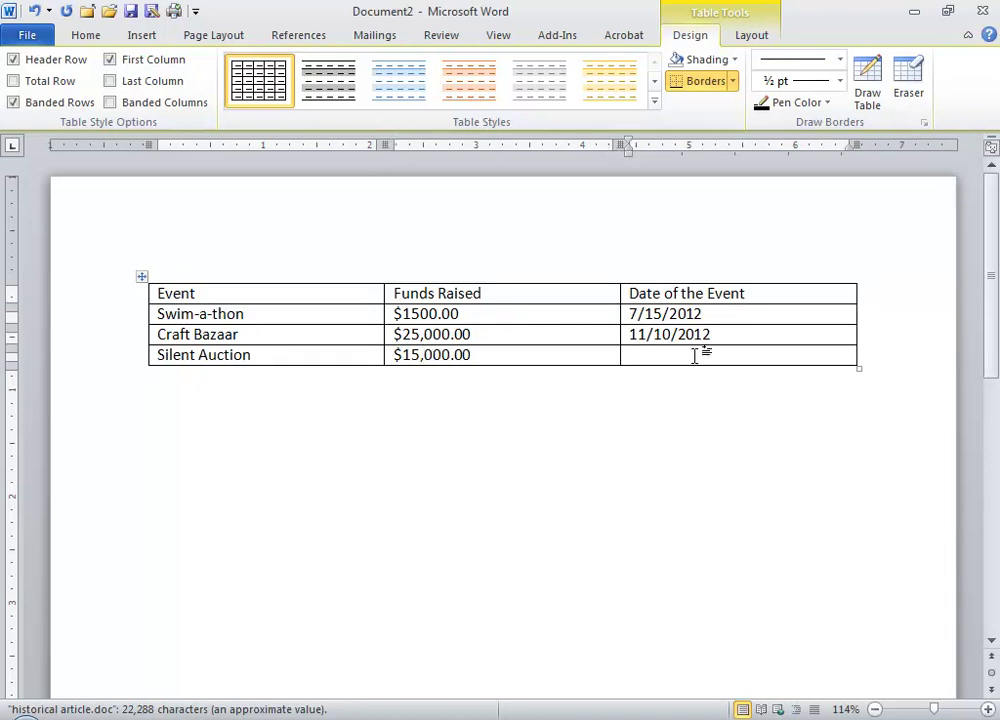
{"action": "type", "text": "9/5/2012"}
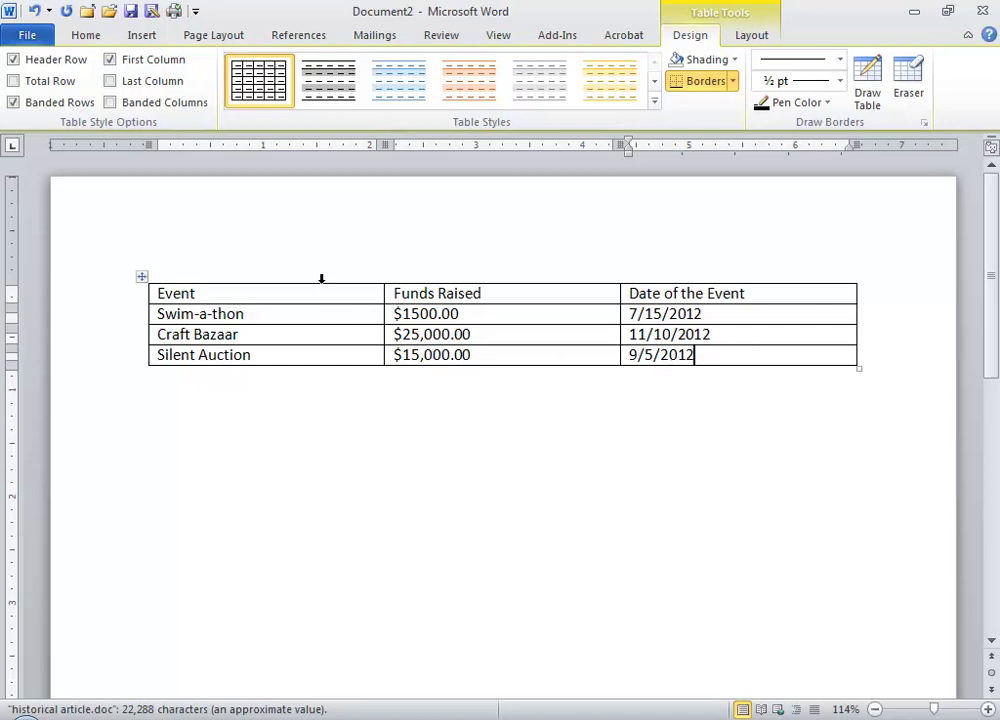
Step: Right-align the three dollar amounts in the Funds Raised column
{"action": "left_click_drag", "start_coordinate": [513, 320], "coordinate": [516, 356]}
{"action": "left_click_drag", "start_coordinate": [482, 316], "coordinate": [516, 357]}
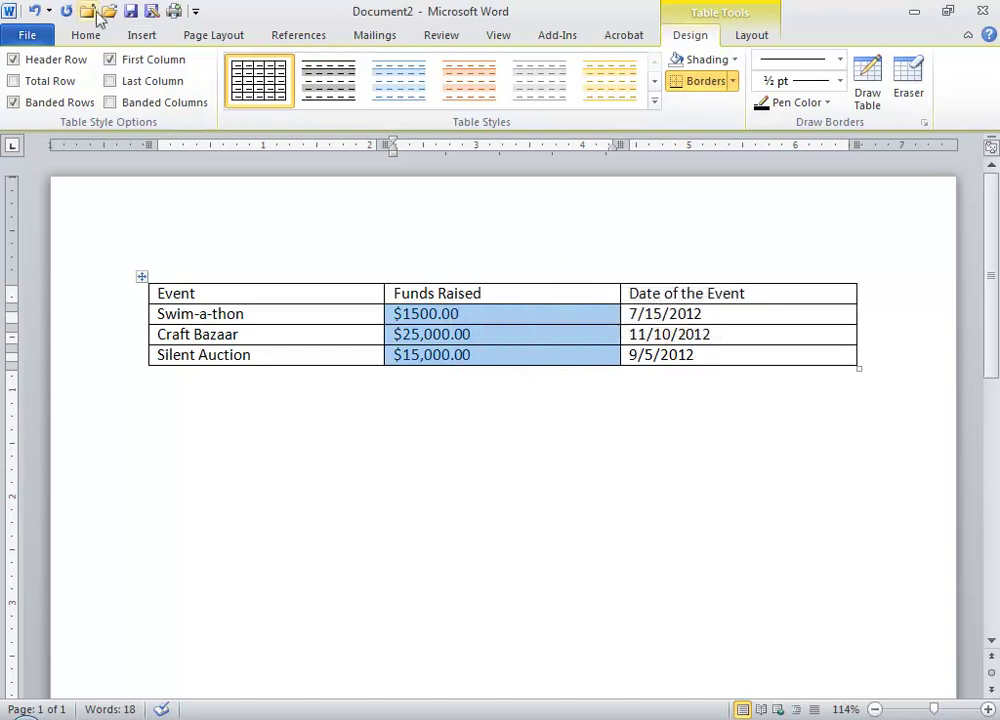
{"action": "left_click", "coordinate": [87, 38]}
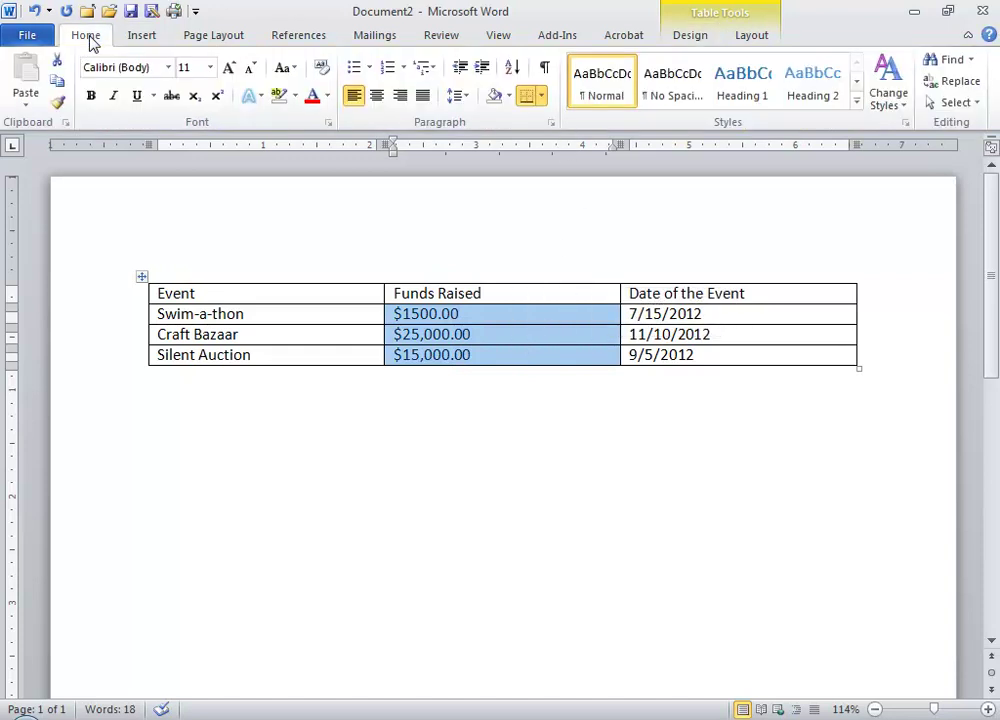
{"action": "left_click", "coordinate": [378, 104]}
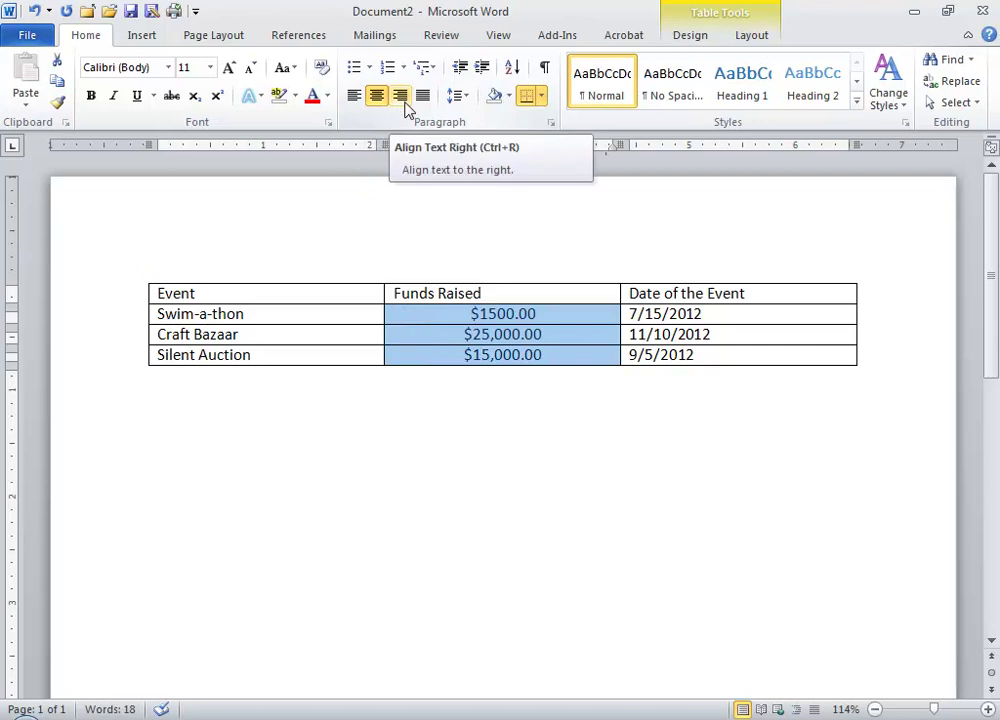
{"action": "left_click", "coordinate": [402, 99]}
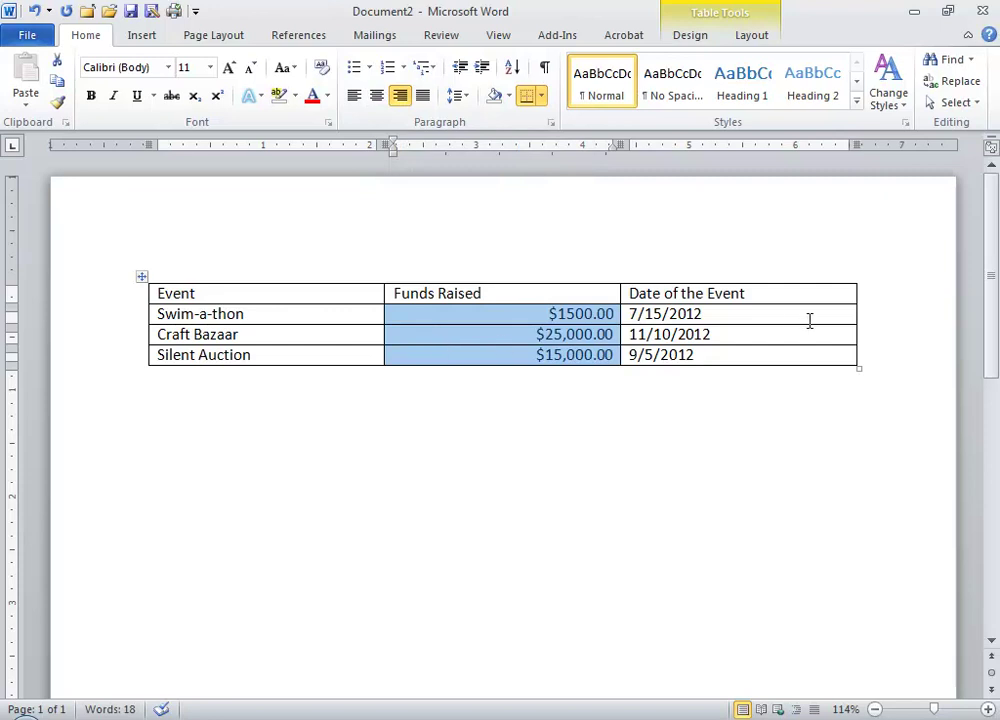
Step: Centre the text in the Date of the Event column, the Event column and the header row
{"action": "left_click", "coordinate": [765, 273]}
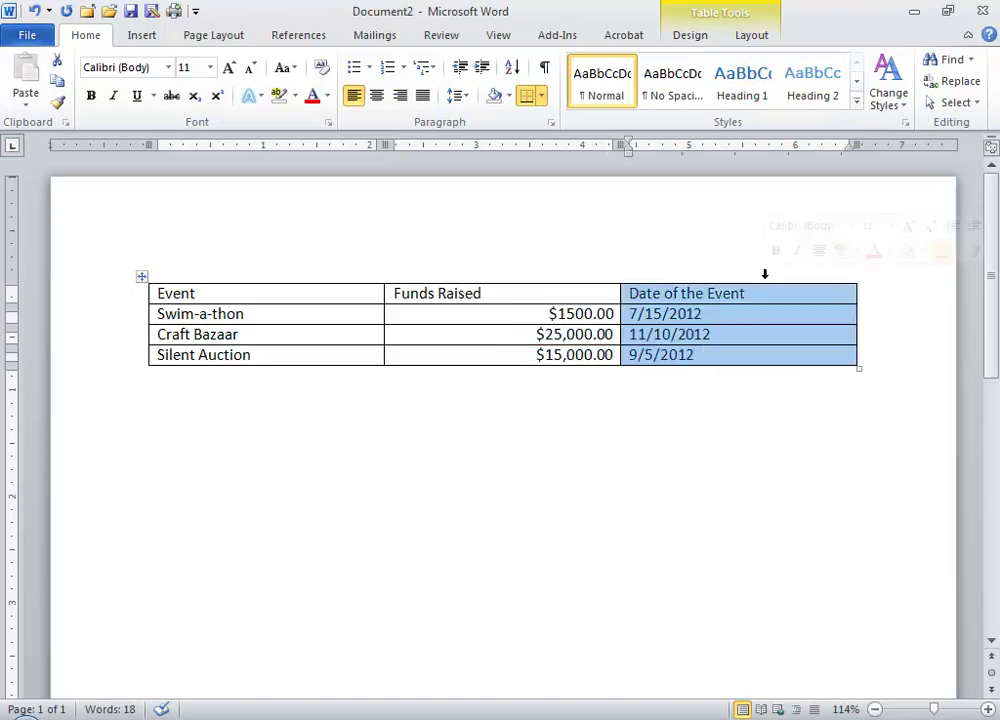
{"action": "left_click", "coordinate": [376, 95]}
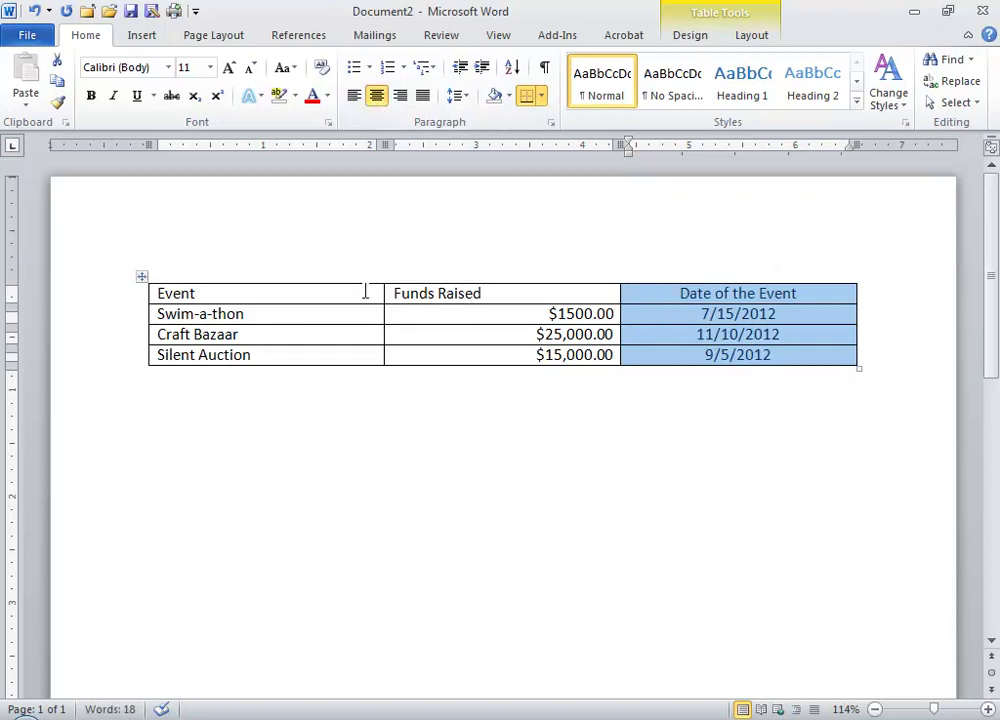
{"action": "left_click", "coordinate": [252, 275]}
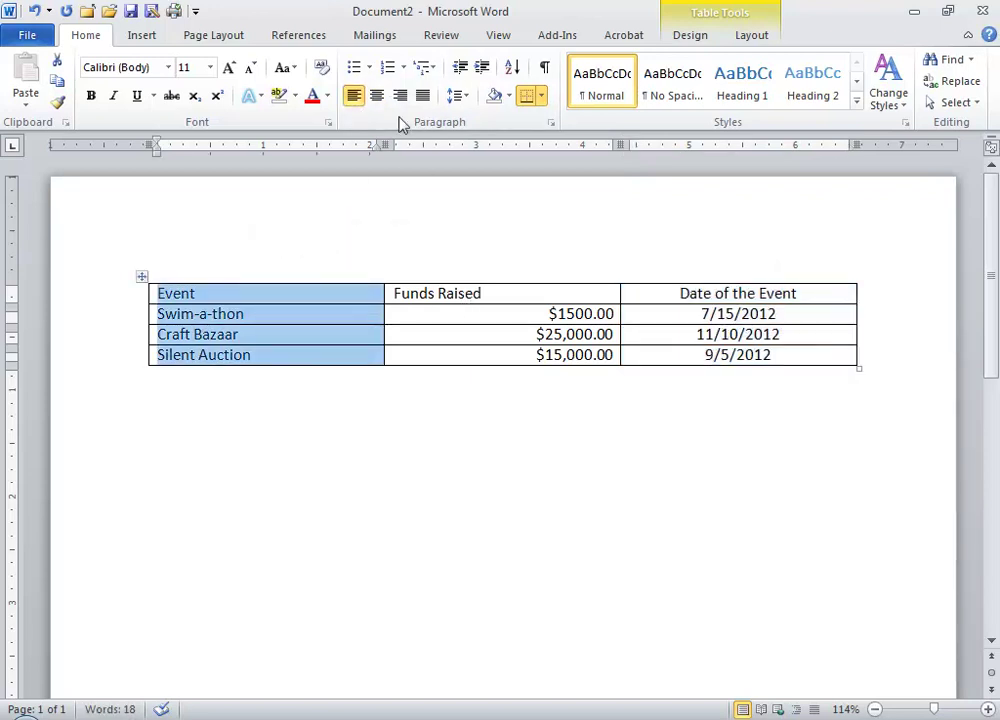
{"action": "left_click", "coordinate": [377, 95]}
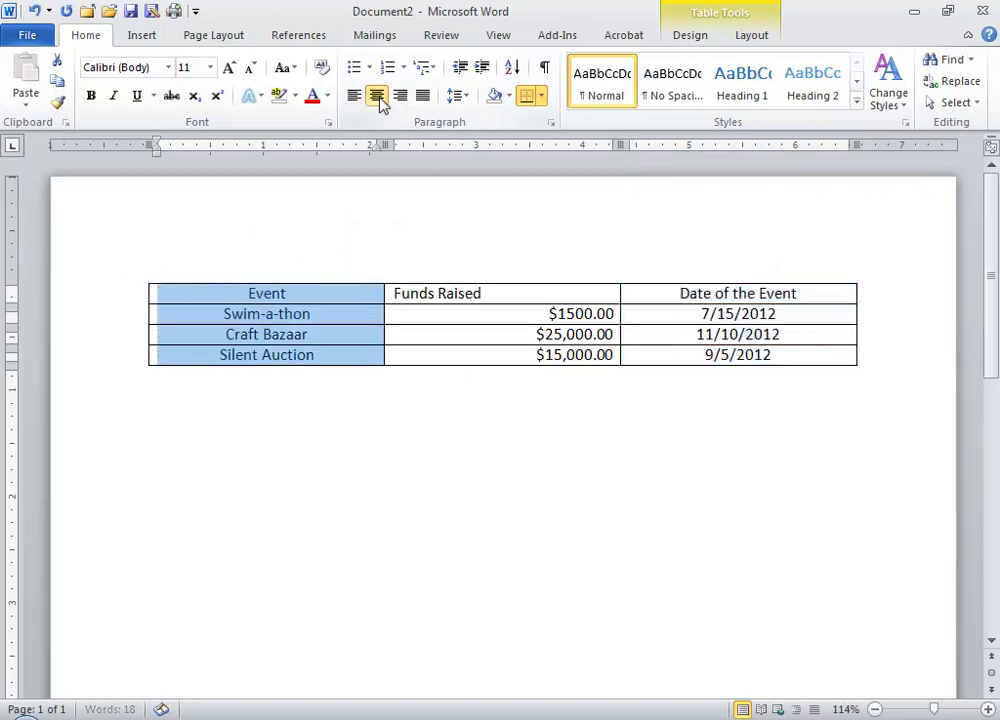
{"action": "left_click", "coordinate": [107, 301]}
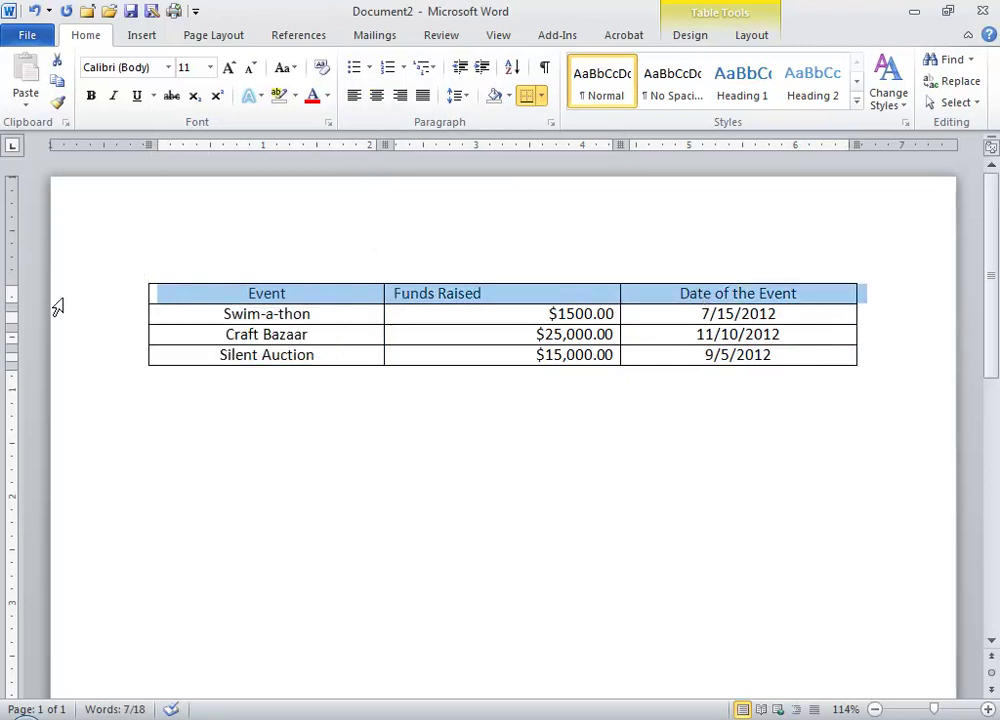
{"action": "left_click", "coordinate": [377, 96]}
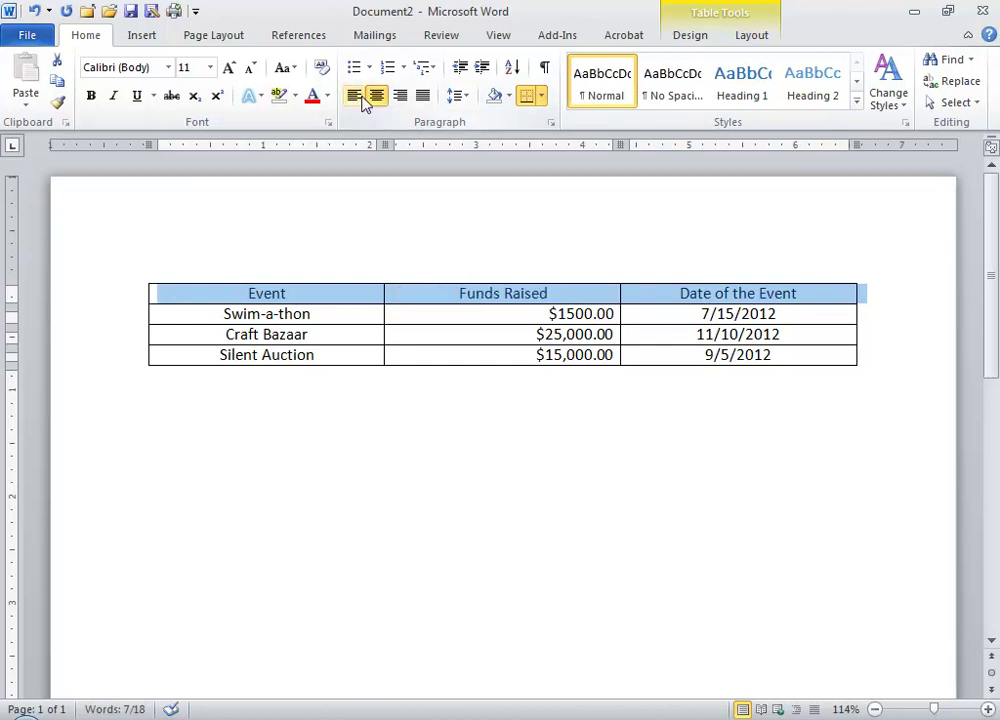
Step: Bold the header row and narrow the Funds Raised column from both sides, widening the Event column to about 2.58"
{"action": "left_click", "coordinate": [89, 98]}
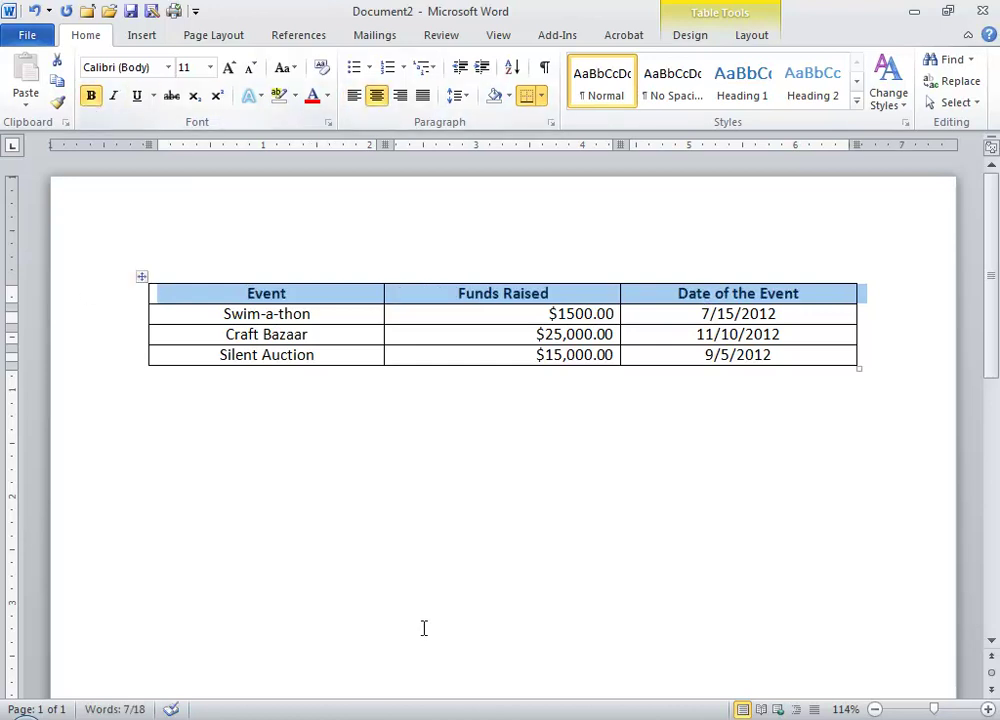
{"action": "left_click", "coordinate": [446, 538]}
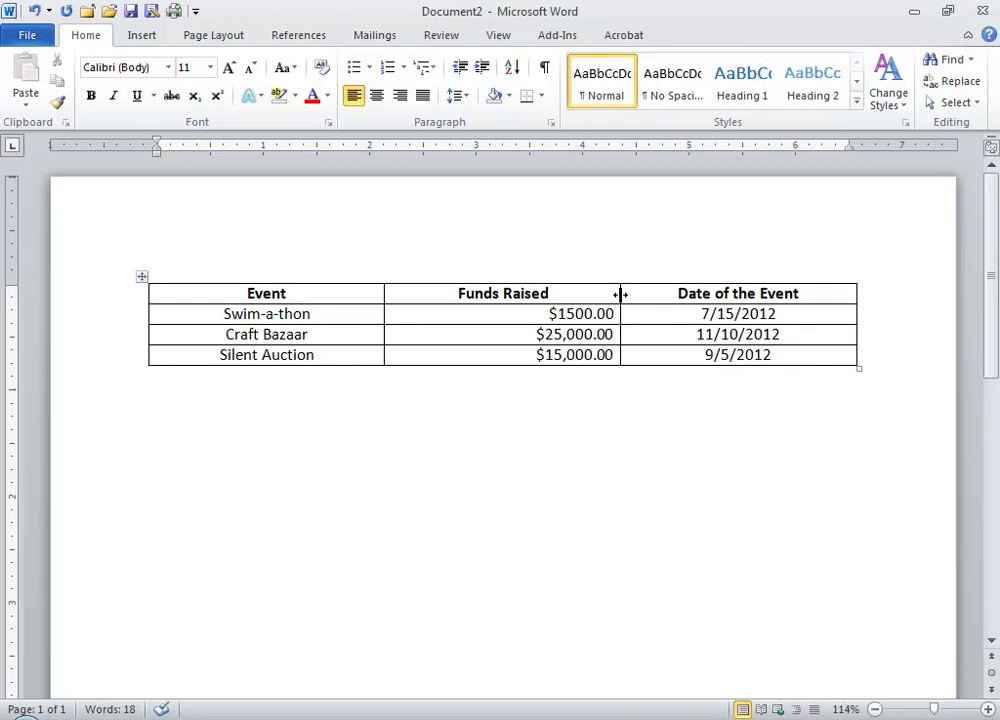
{"action": "left_click_drag", "start_coordinate": [620, 294], "coordinate": [568, 295]}
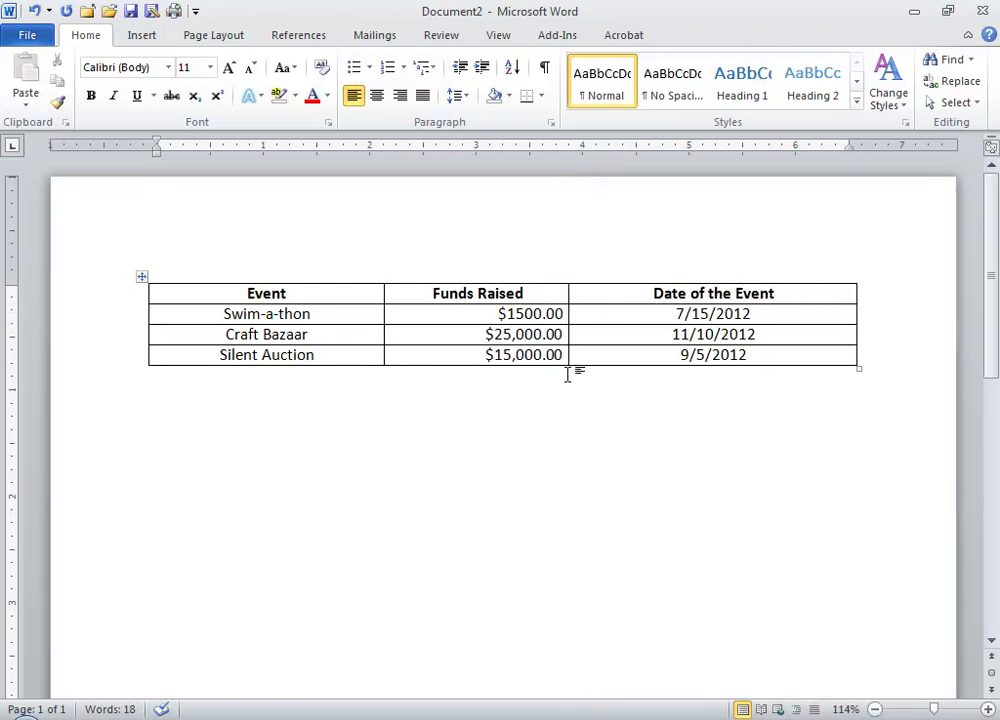
{"action": "left_click_drag", "start_coordinate": [384, 312], "coordinate": [422, 314]}
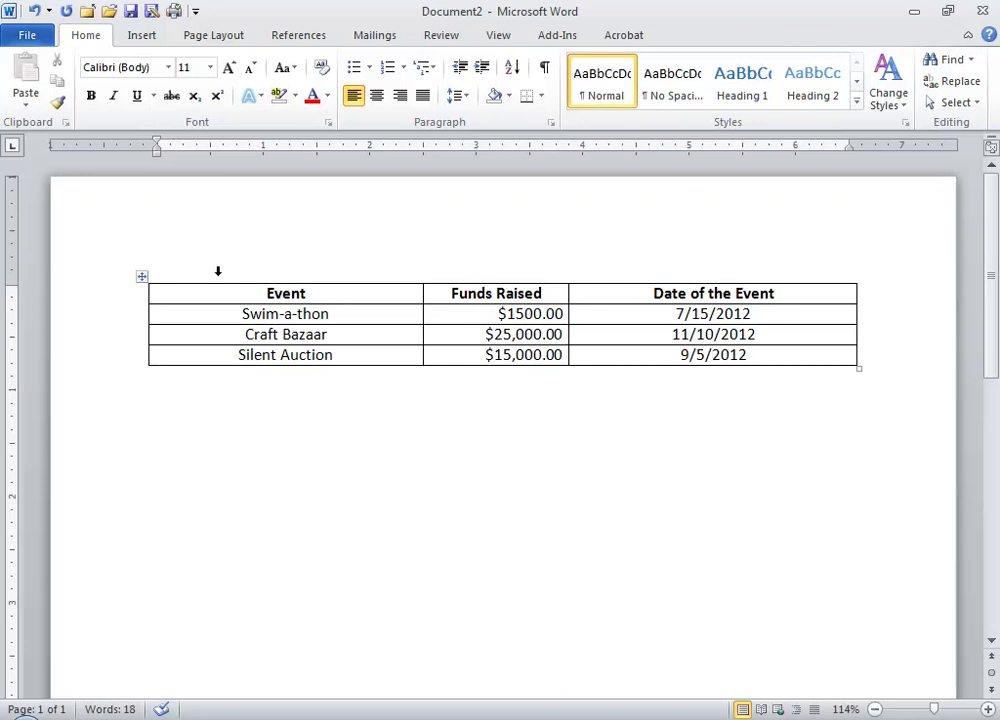
Step: Remove all borders from the entire fundraising table
{"action": "key", "text": "ctrl+Home"}
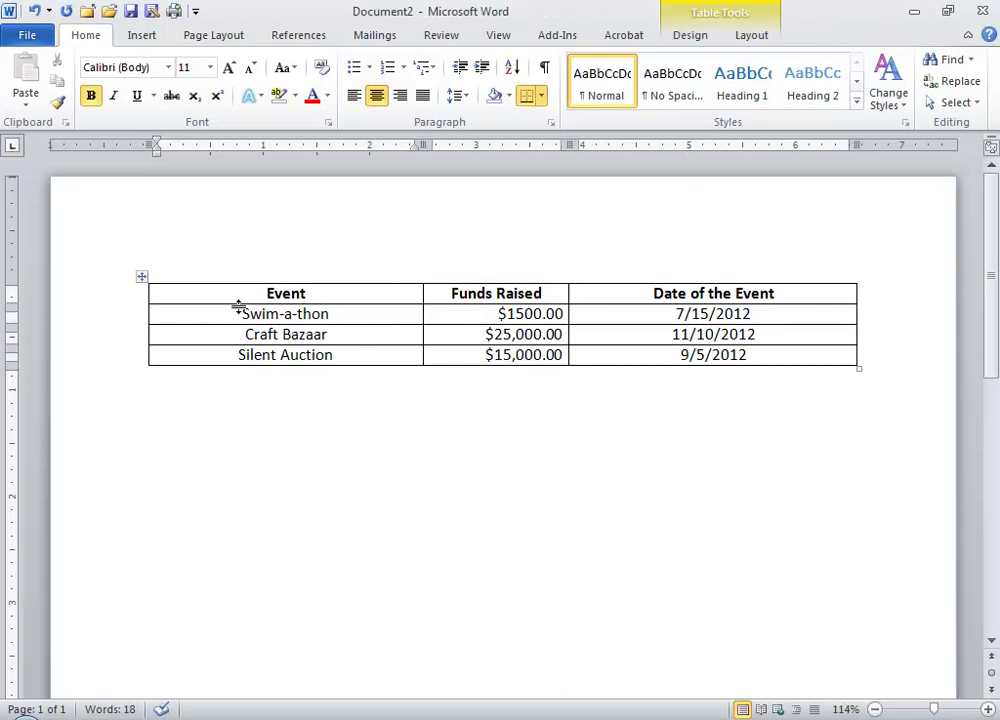
{"action": "left_click", "coordinate": [139, 278]}
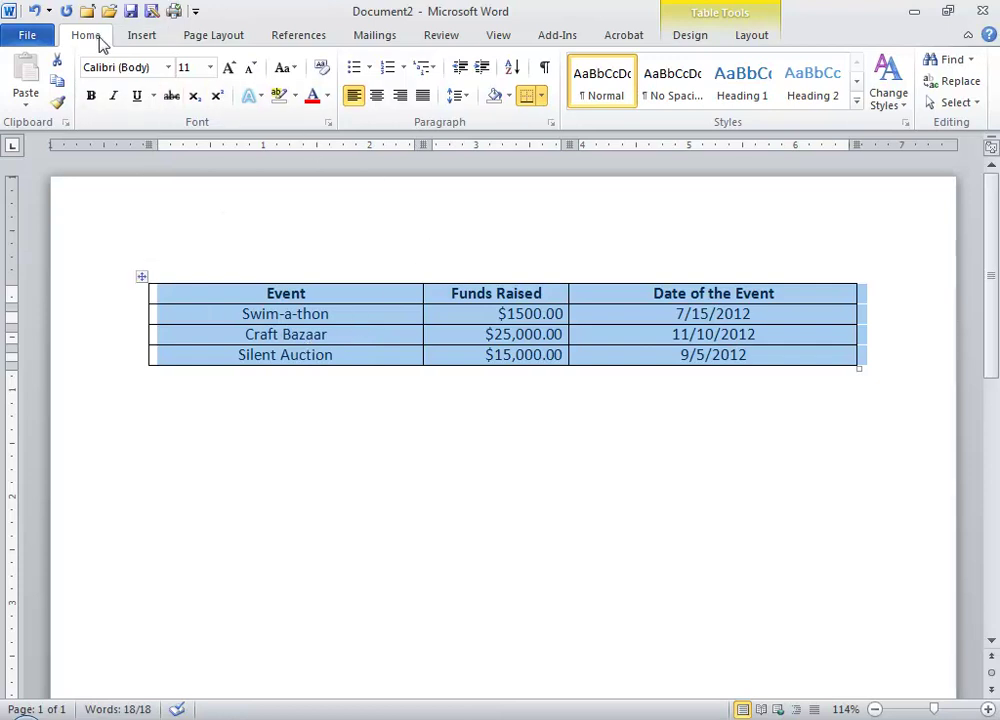
{"action": "left_click", "coordinate": [541, 97]}
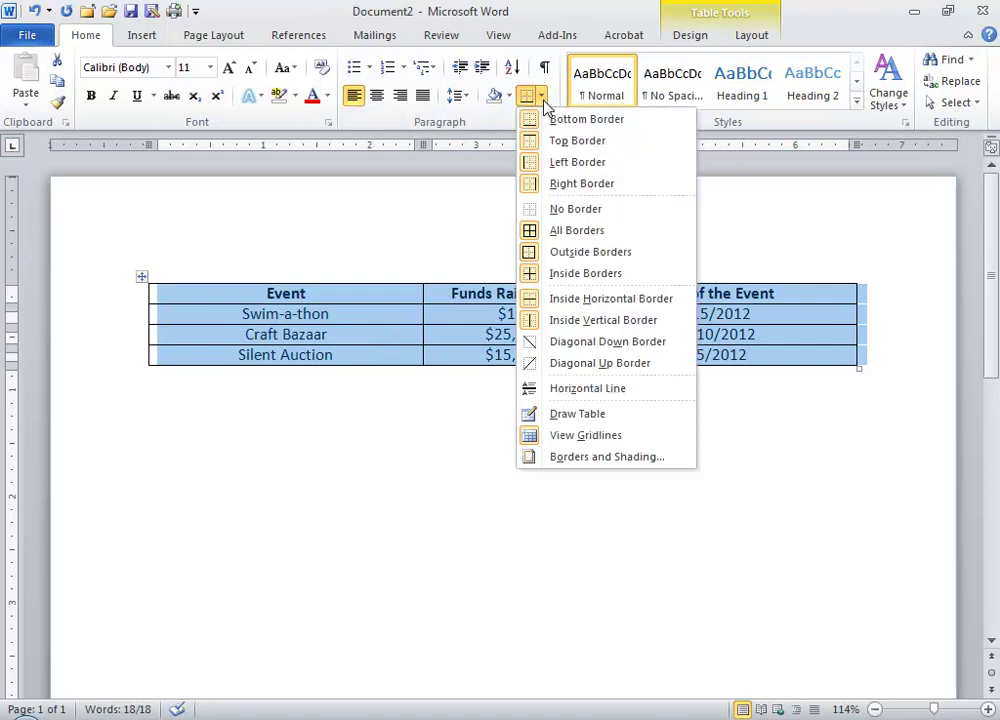
{"action": "left_click", "coordinate": [575, 209]}
{"action": "left_click", "coordinate": [546, 483]}
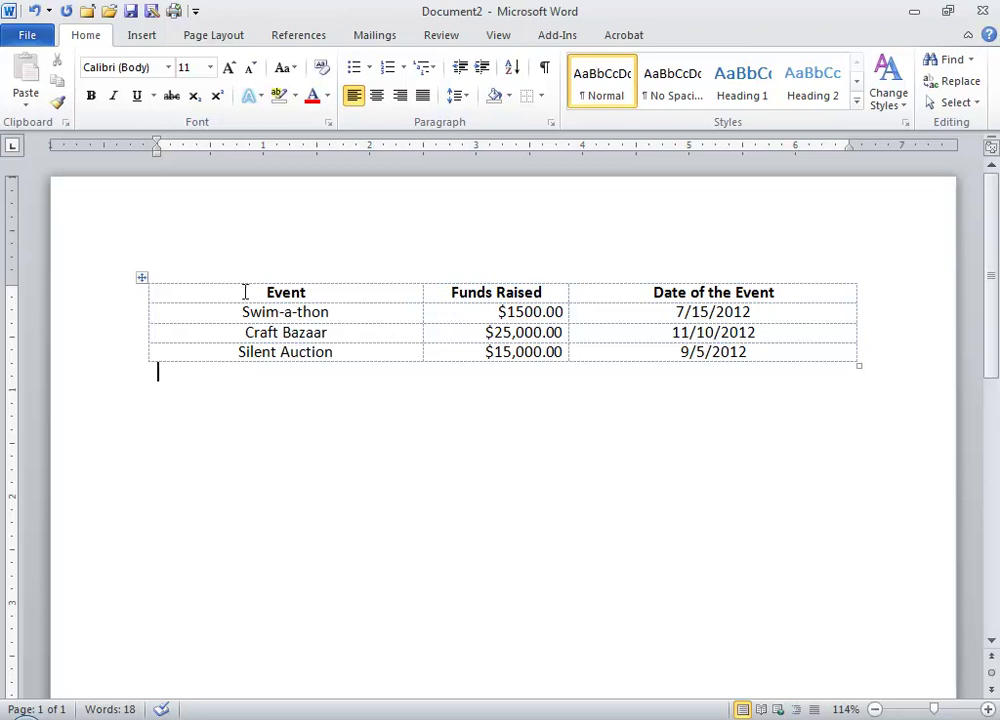
Step: Add a bottom border beneath the header row of Event, Funds Raised and Date of the Event
{"action": "left_click_drag", "start_coordinate": [245, 291], "coordinate": [750, 293]}
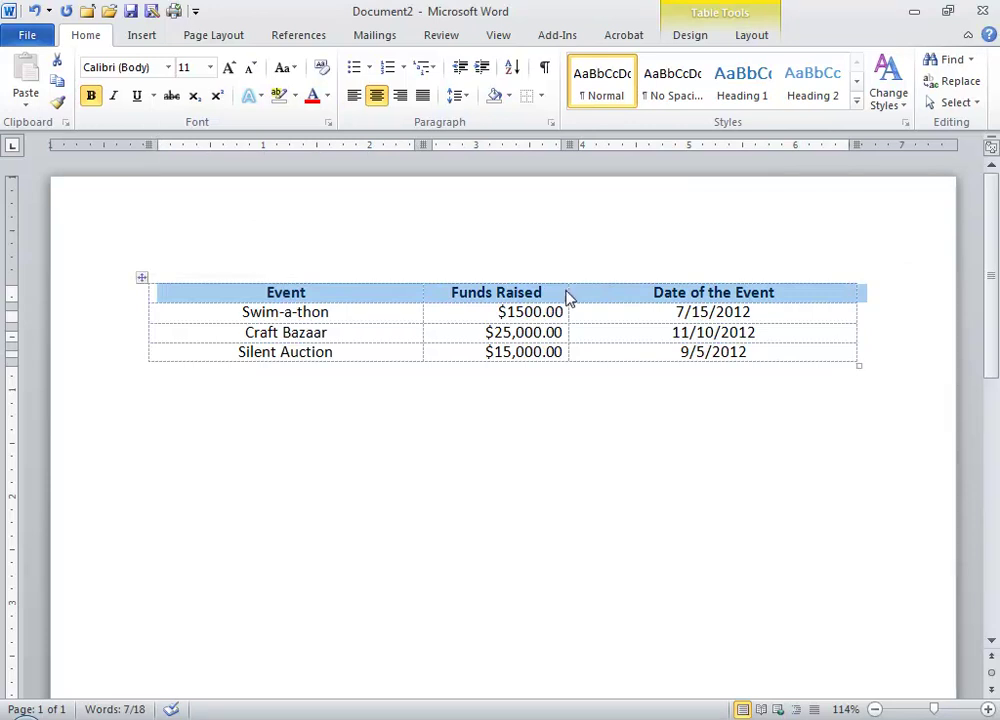
{"action": "left_click", "coordinate": [540, 96]}
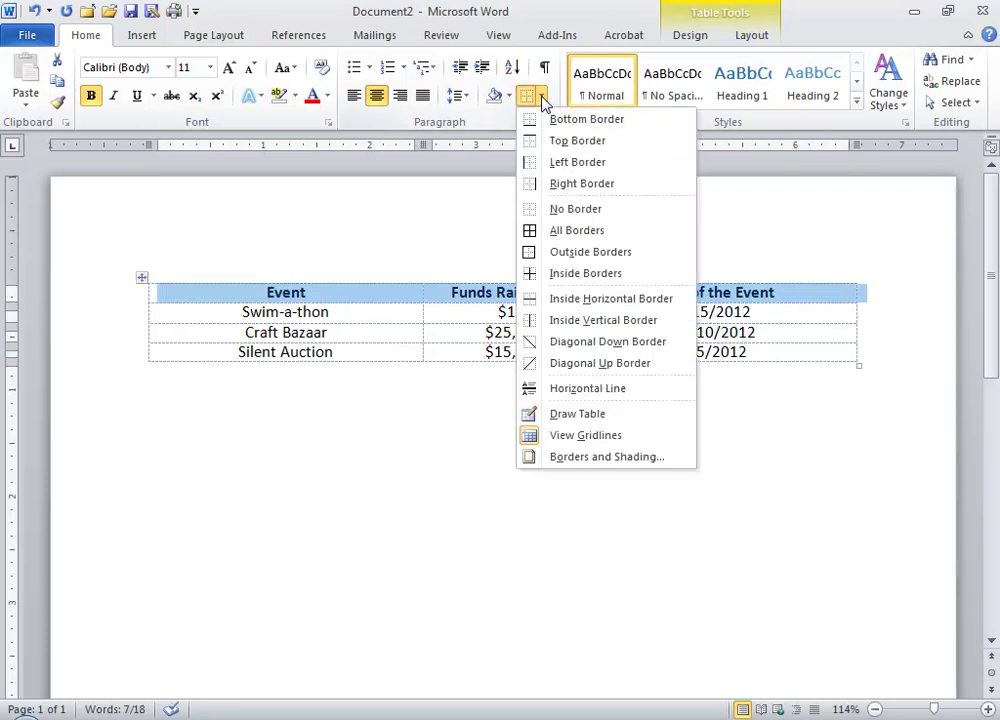
{"action": "left_click", "coordinate": [540, 119]}
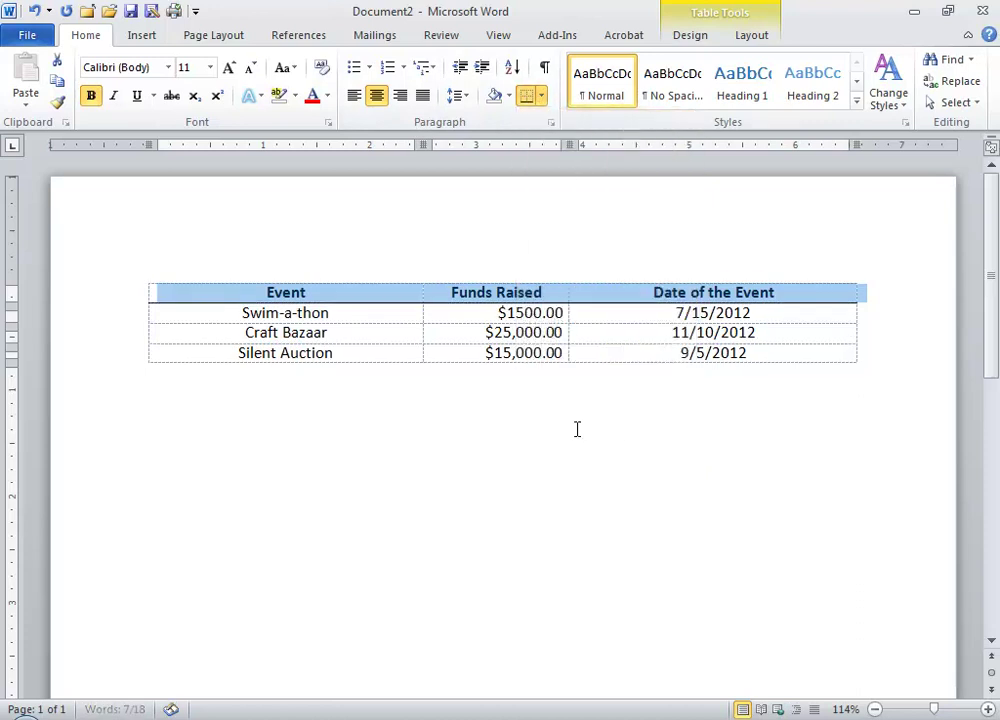
{"action": "left_click", "coordinate": [552, 514]}
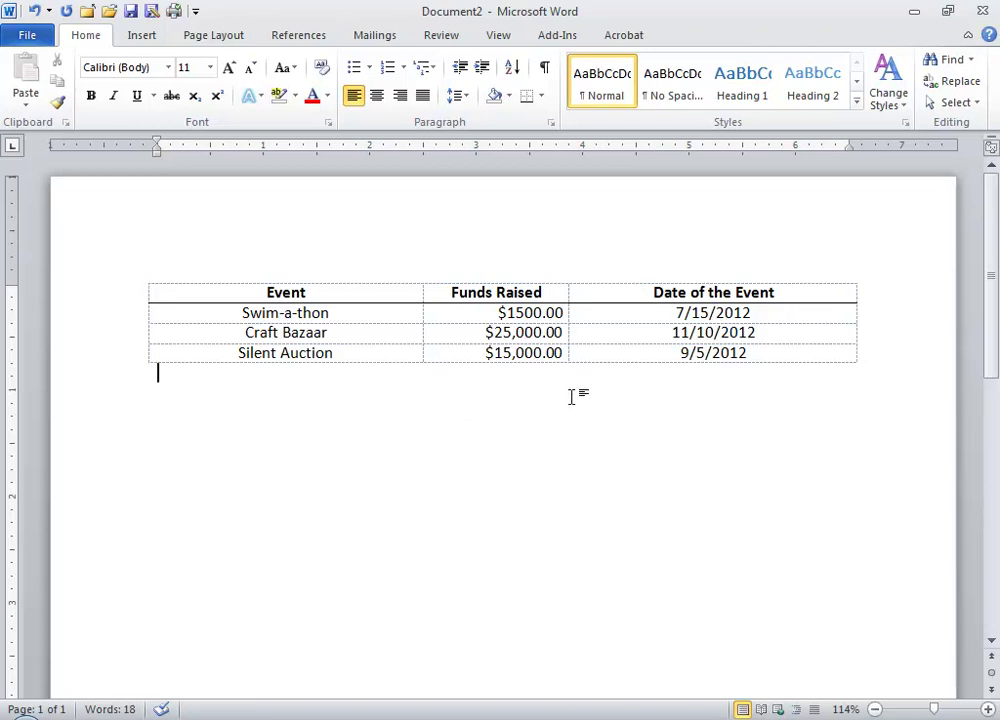
Step: Hide the table's dashed gridlines so that only the real borders are displayed
{"action": "left_click", "coordinate": [357, 312]}
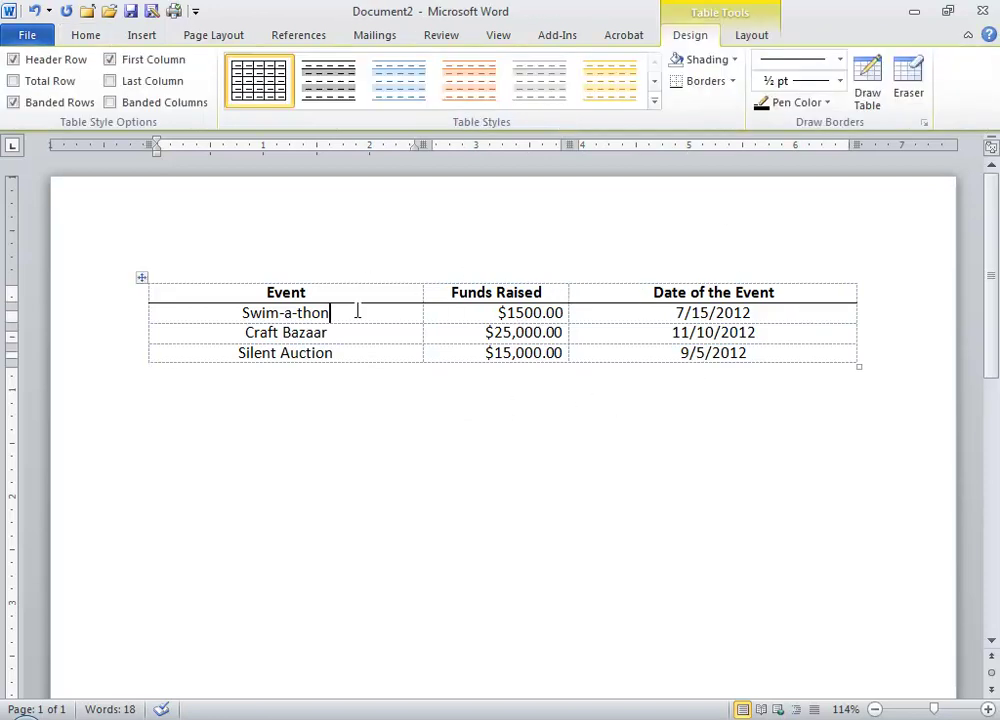
{"action": "left_click", "coordinate": [750, 36]}
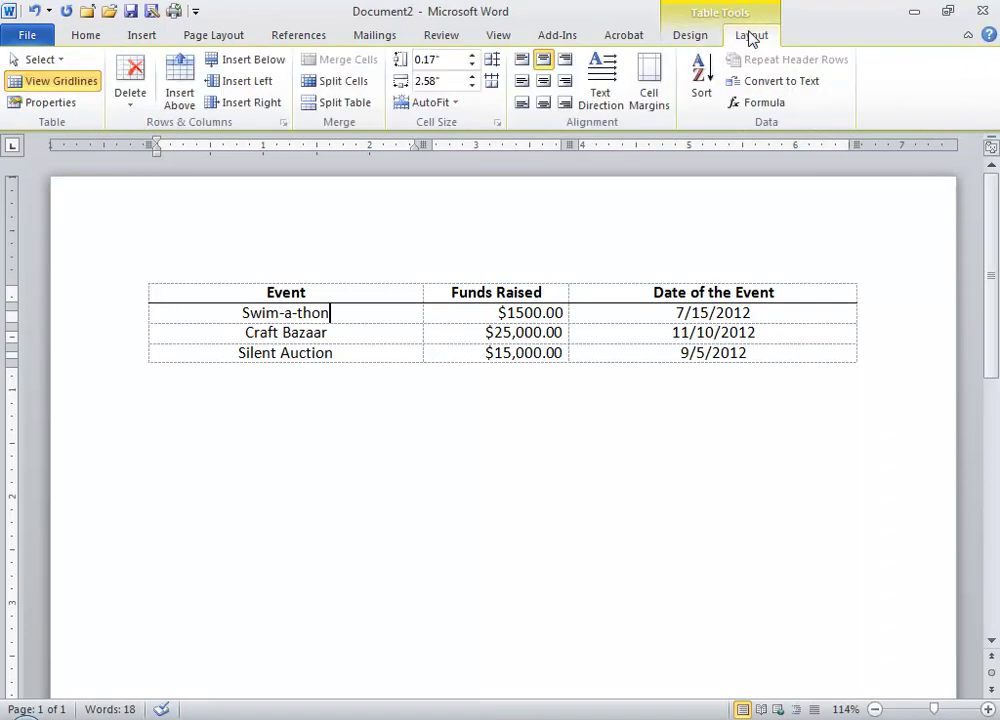
{"action": "left_click", "coordinate": [95, 88]}
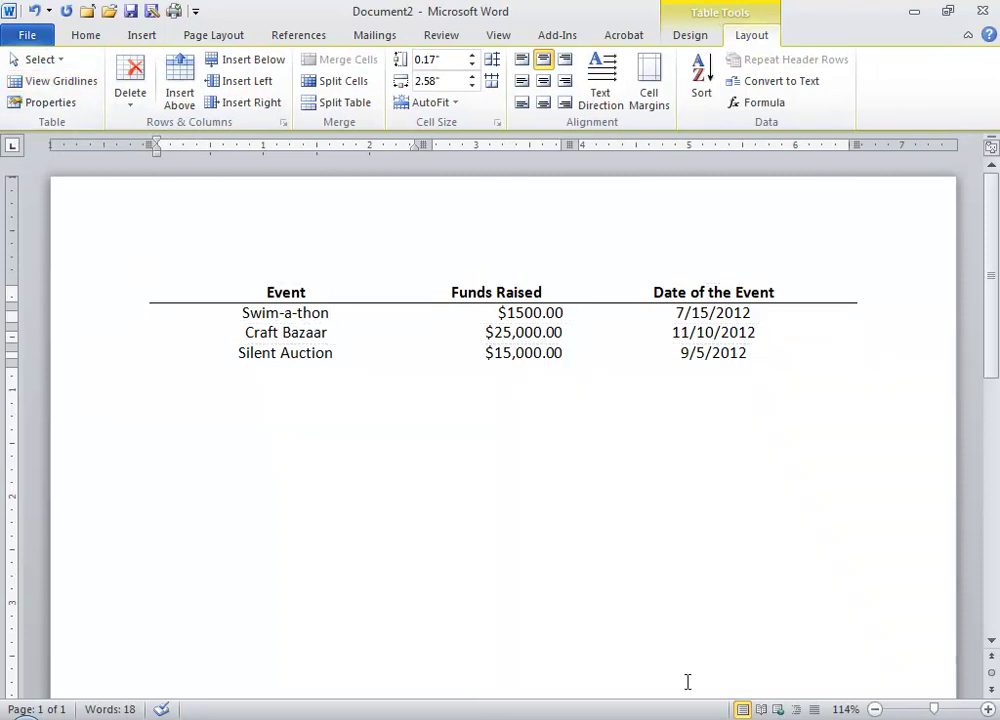